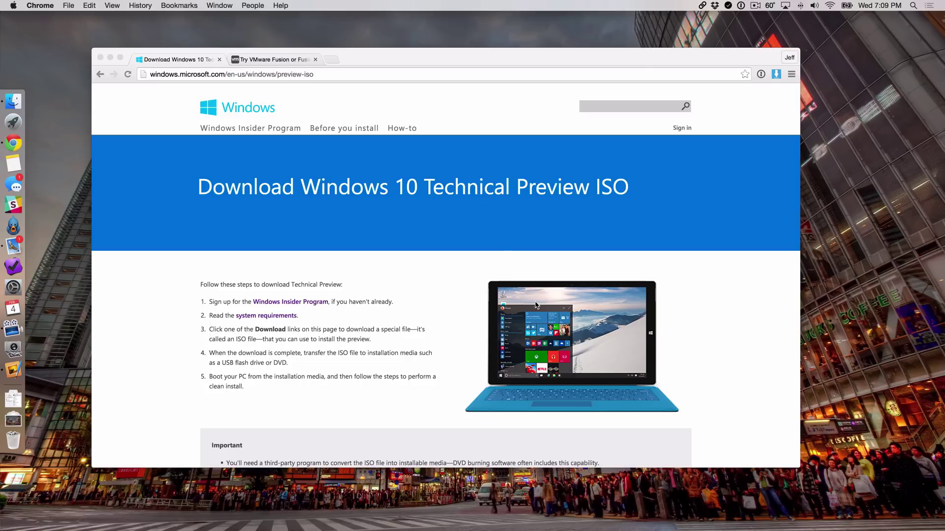
Step: Review the Windows 10 download links and product key, then go to the Try VMware Fusion page
scroll(536, 305, "down", 2)
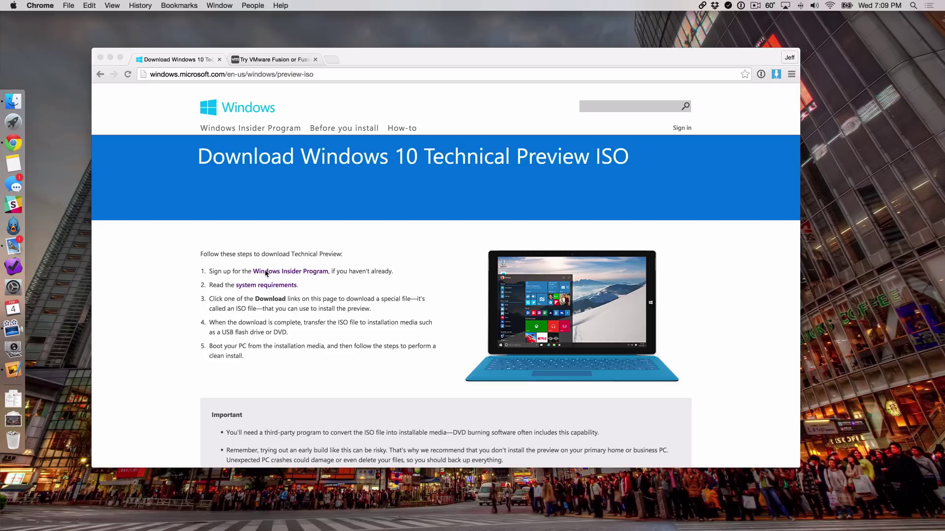
left_click(244, 270)
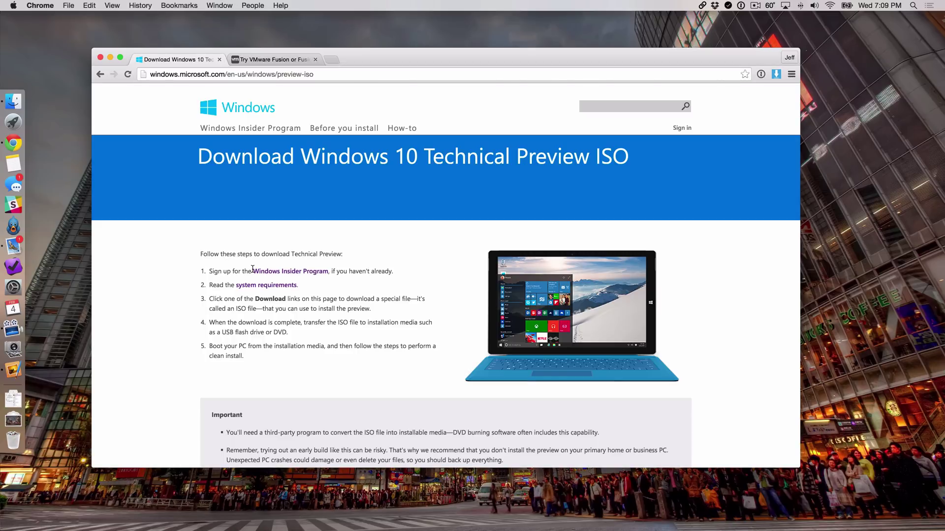
scroll(256, 271, "down", 5)
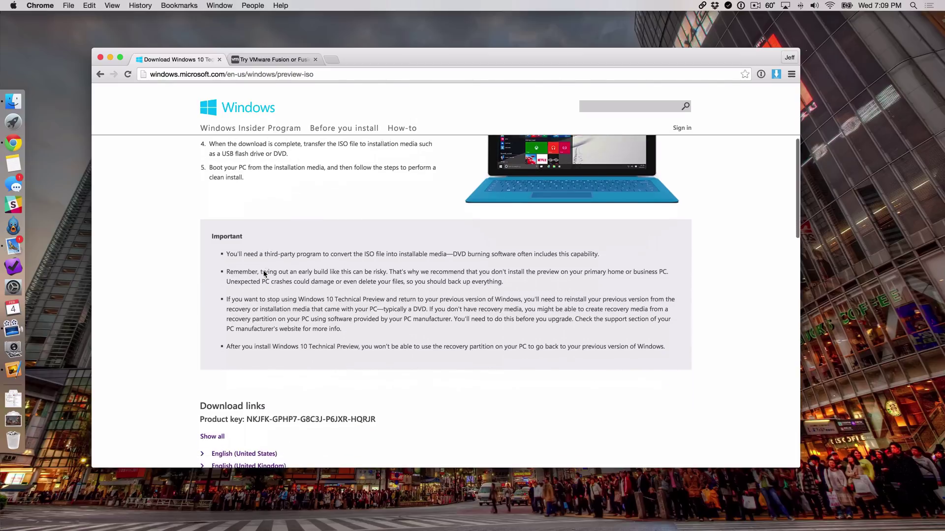
scroll(264, 274, "down", 3)
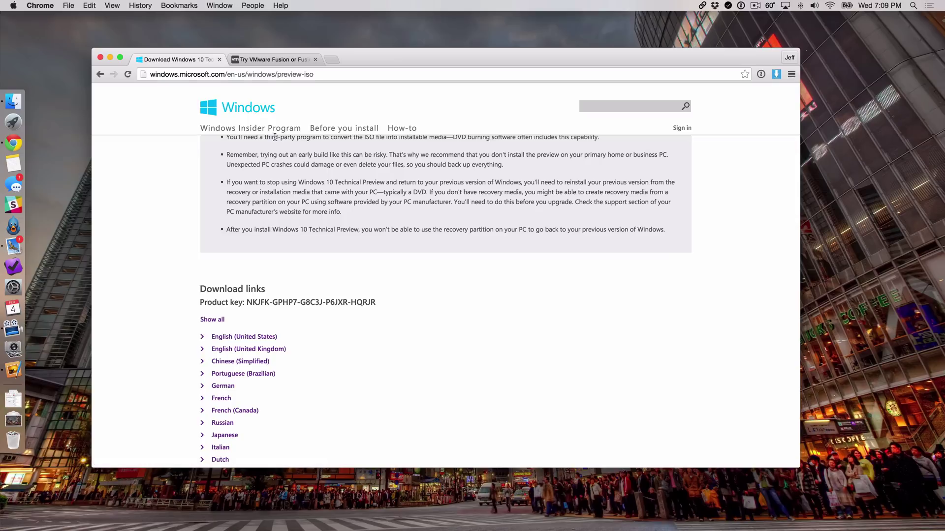
scroll(276, 137, "up", 1)
left_click(276, 58)
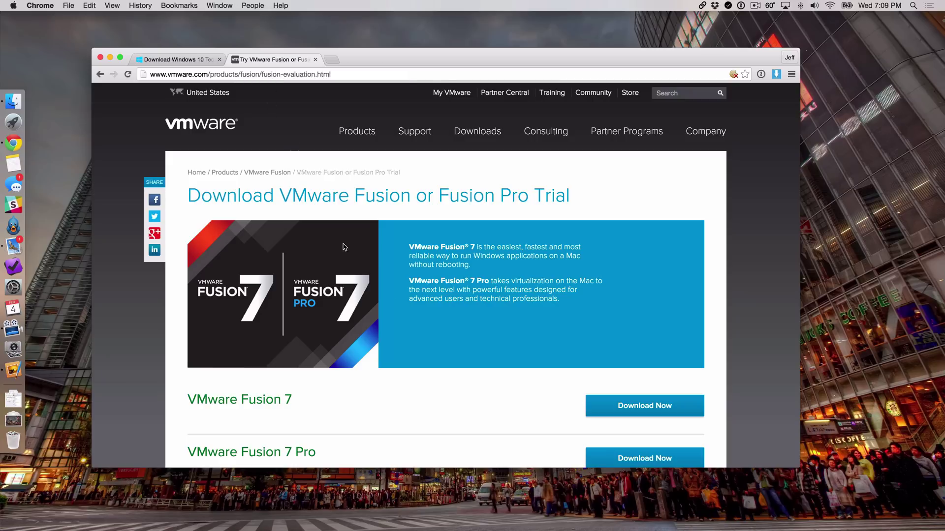
Step: Download the VMware Fusion 7 trial and minimise Chrome
left_click(649, 405)
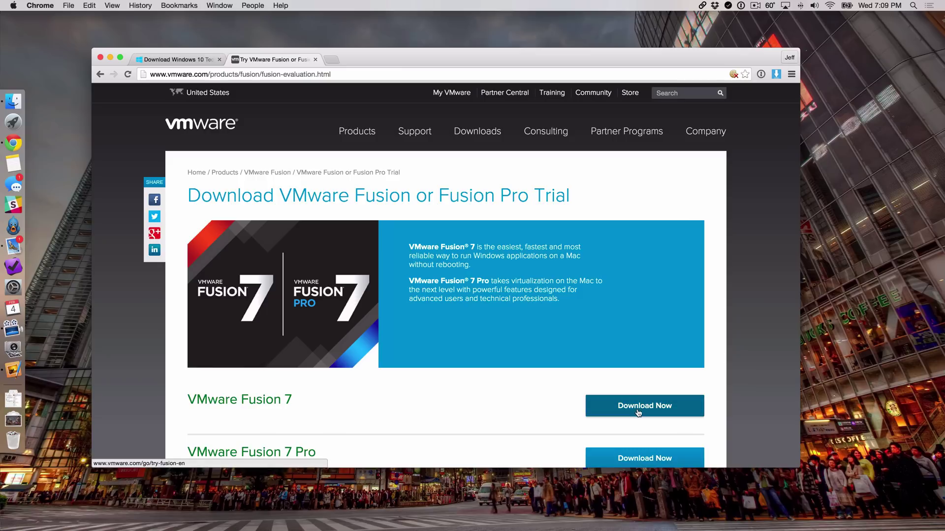
left_click(111, 57)
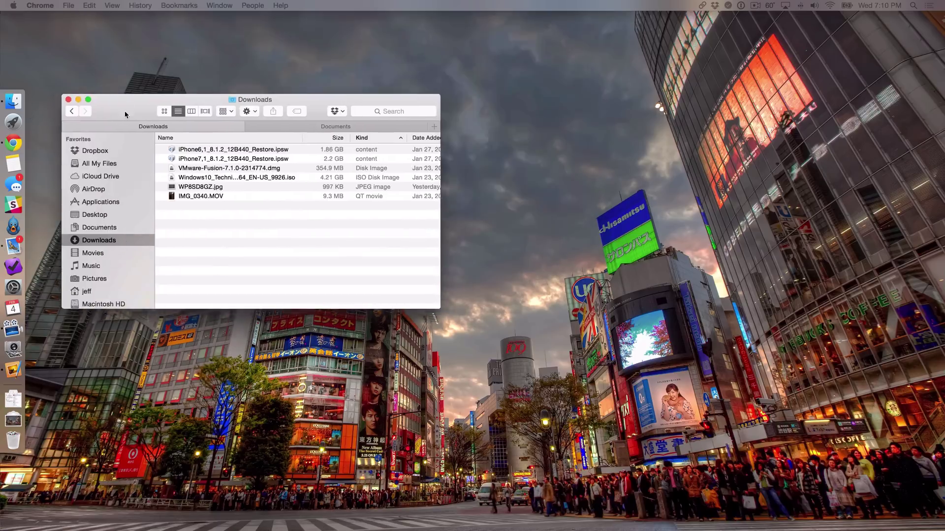
Step: Centre the Downloads window and widen the Name column so the full ISO and .dmg names show
left_click_drag(125, 109, 283, 205)
left_click(383, 268)
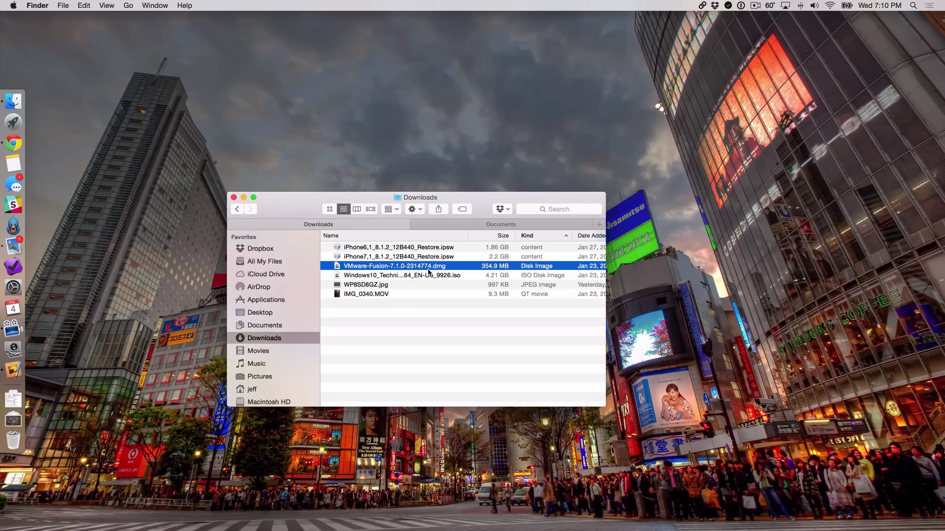
left_click(393, 277)
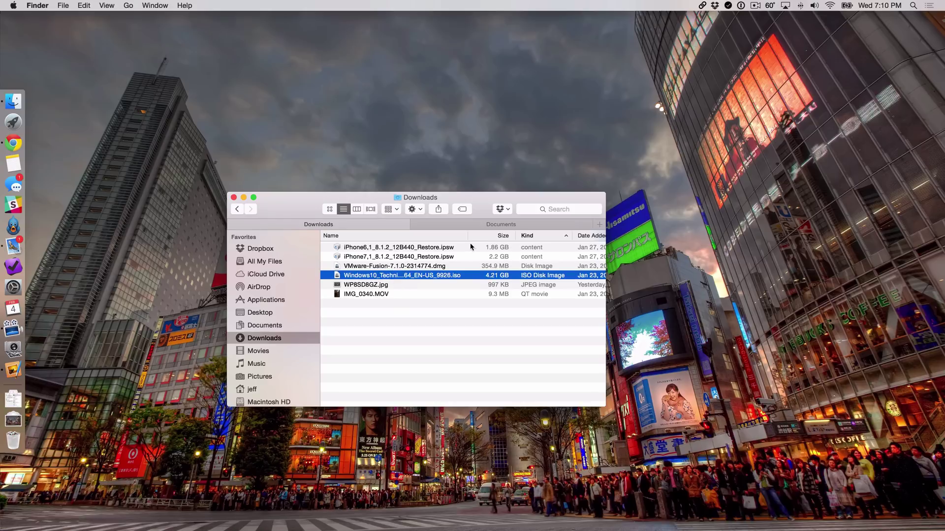
left_click_drag(468, 236, 517, 236)
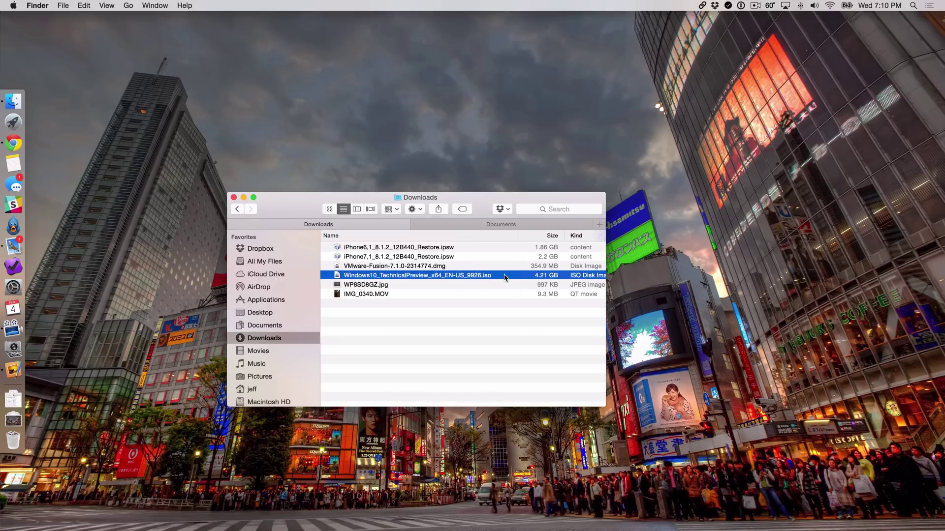
left_click(460, 269)
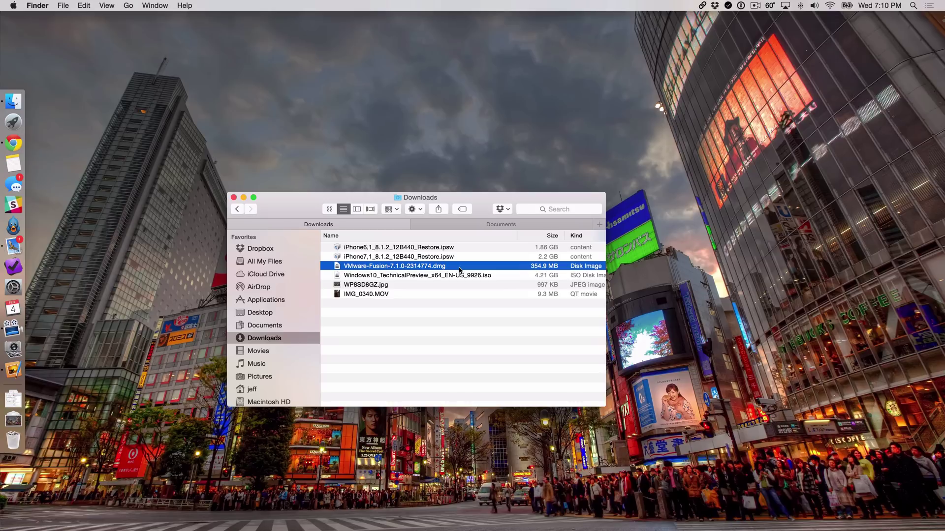
Step: Open the VMware-Fusion-7.1.0-2314774.dmg image and launch VMware Fusion.app, confirming Open
double_click(429, 268)
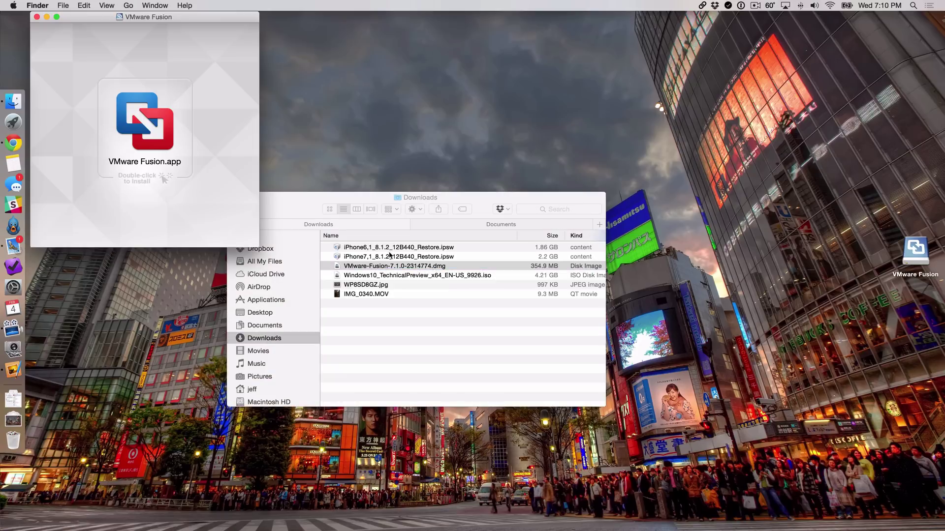
double_click(144, 127)
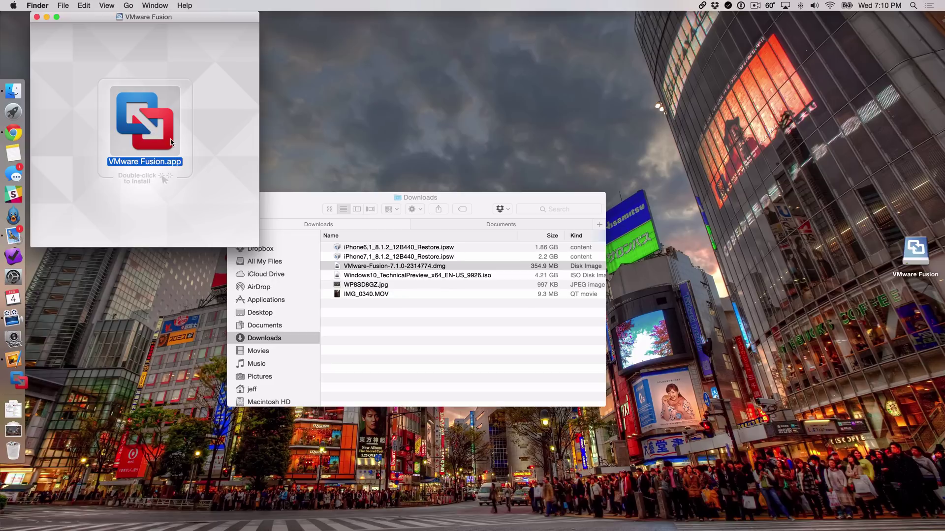
left_click(581, 204)
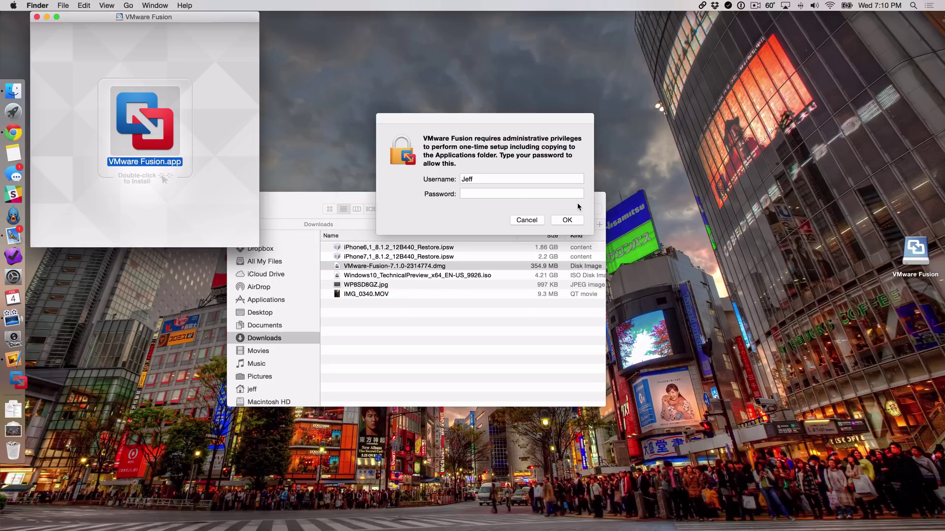
Step: Authorise the Fusion setup with the administrator password
left_click(515, 193)
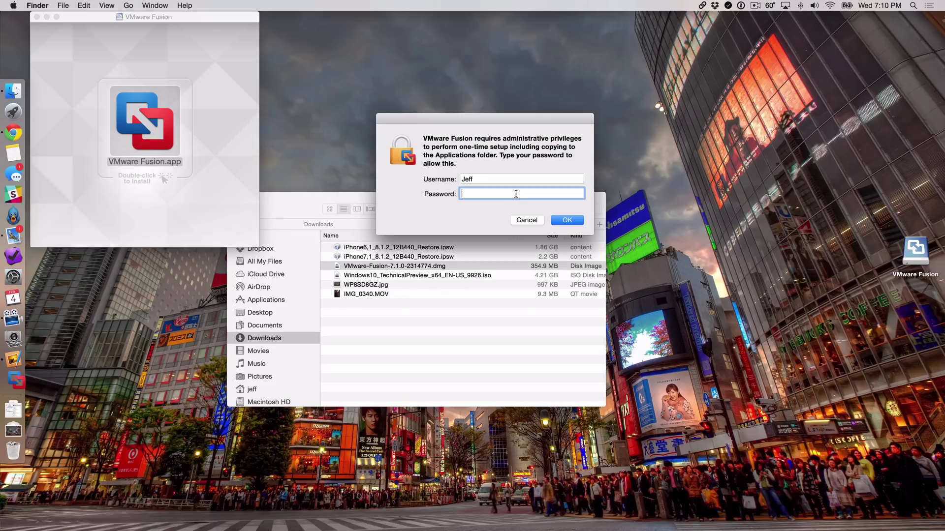
type("**********")
key("Return")
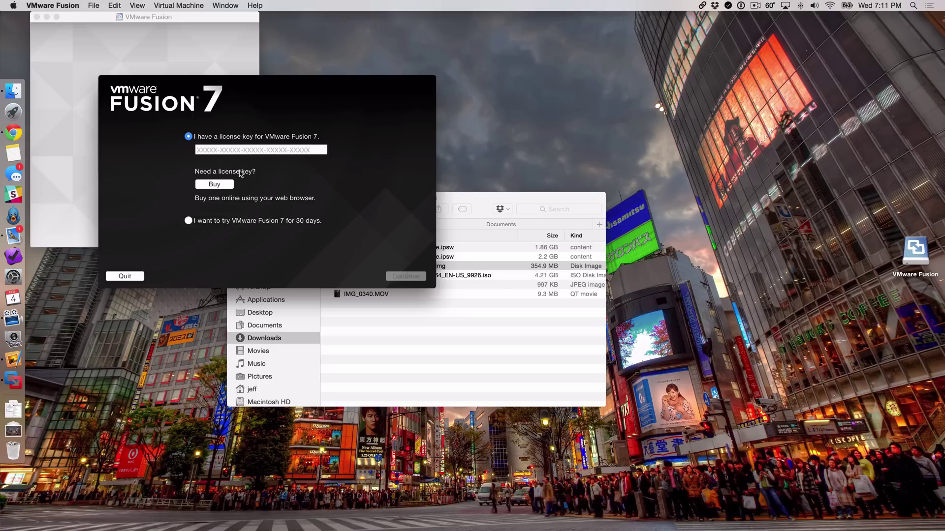
Step: Choose the 30-day Fusion 7 trial and register it with an e-mail address
left_click(188, 220)
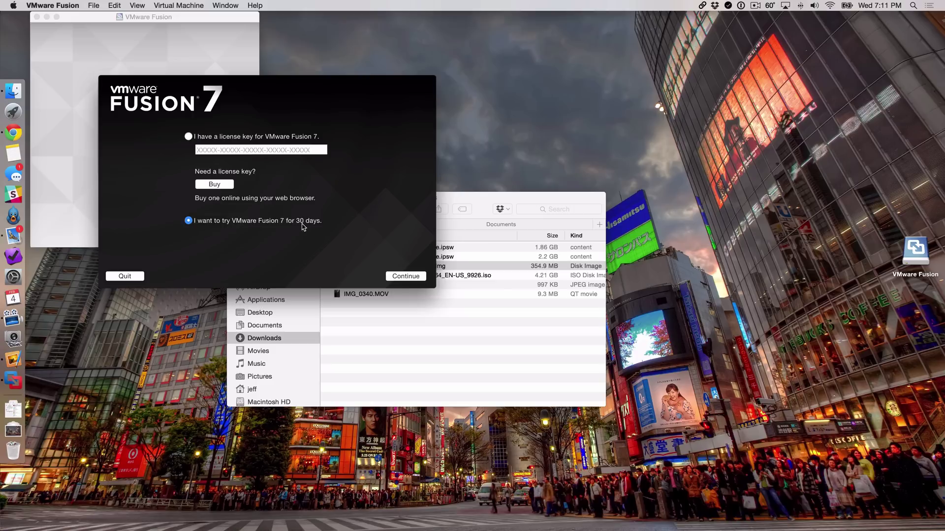
left_click(406, 276)
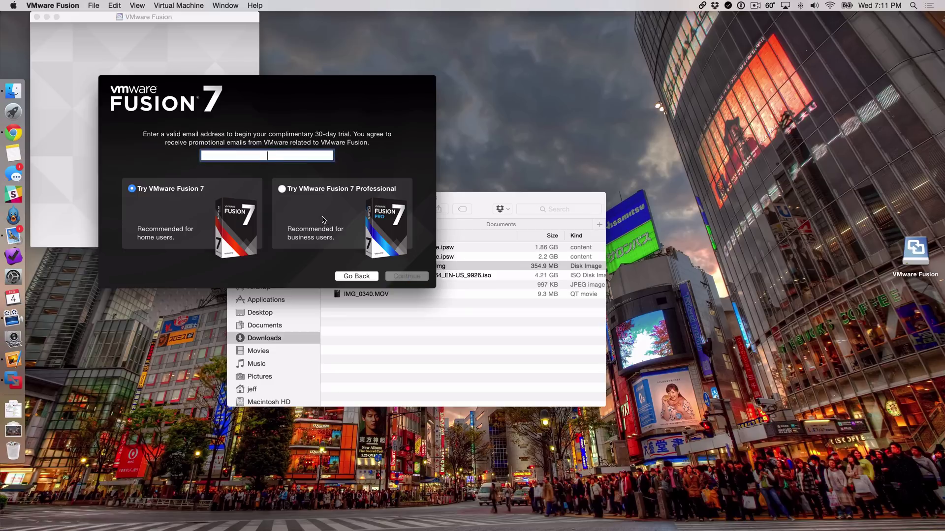
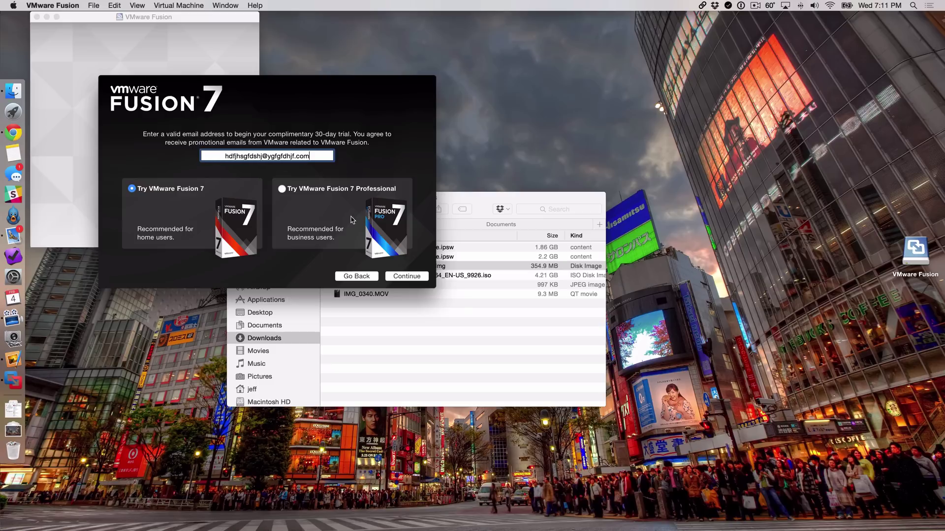
left_click(408, 280)
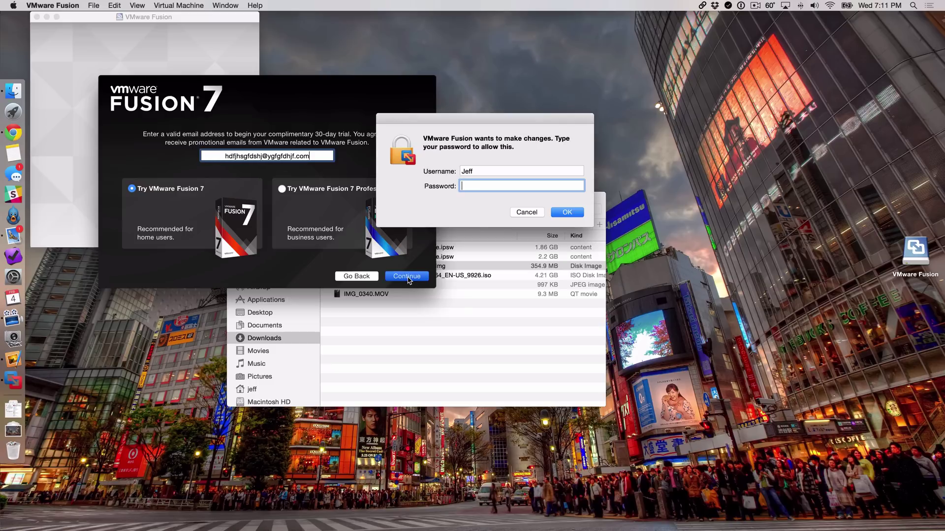
Step: Authorise with the admin password, opt out of the improvement programme, and finish setup
type("*********")
key("Return")
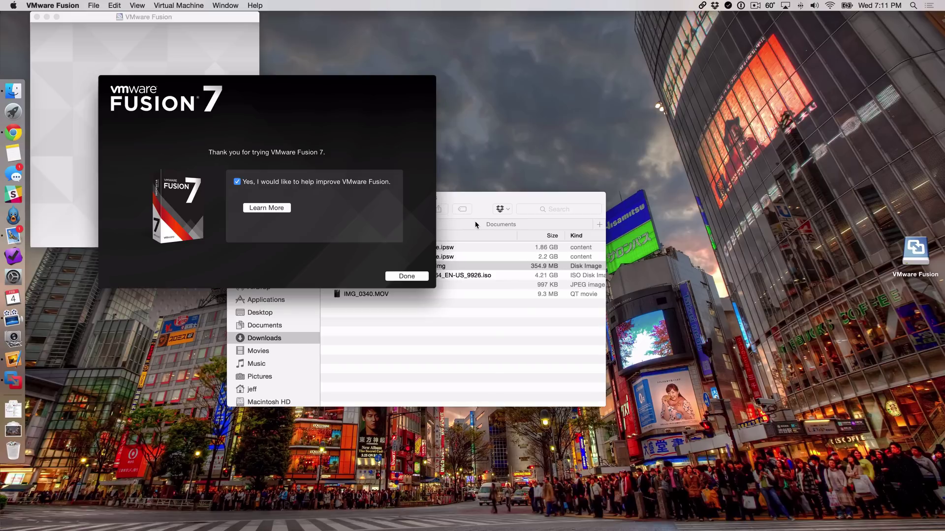
left_click(237, 182)
left_click(426, 277)
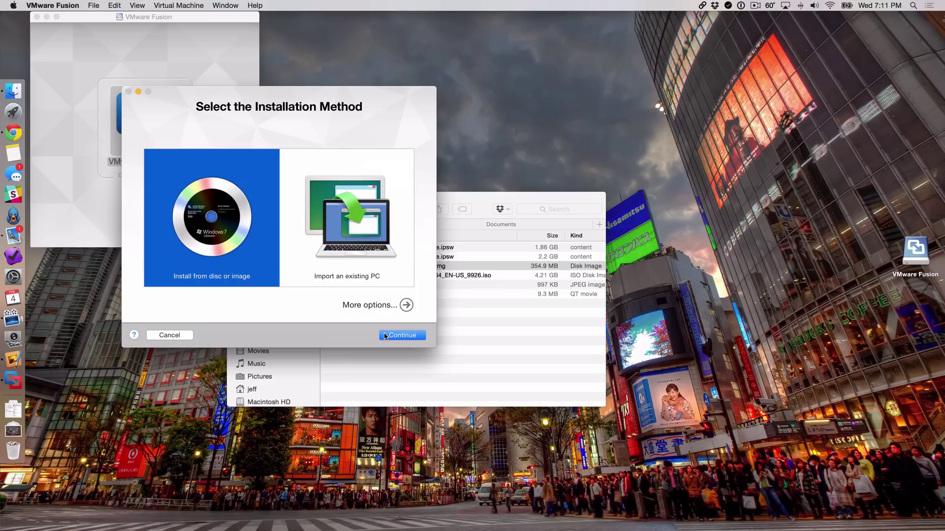
Step: Install from a disc image, selecting Windows10_TechnicalPreview_x64_EN-US_9926.iso from Downloads
left_click(401, 338)
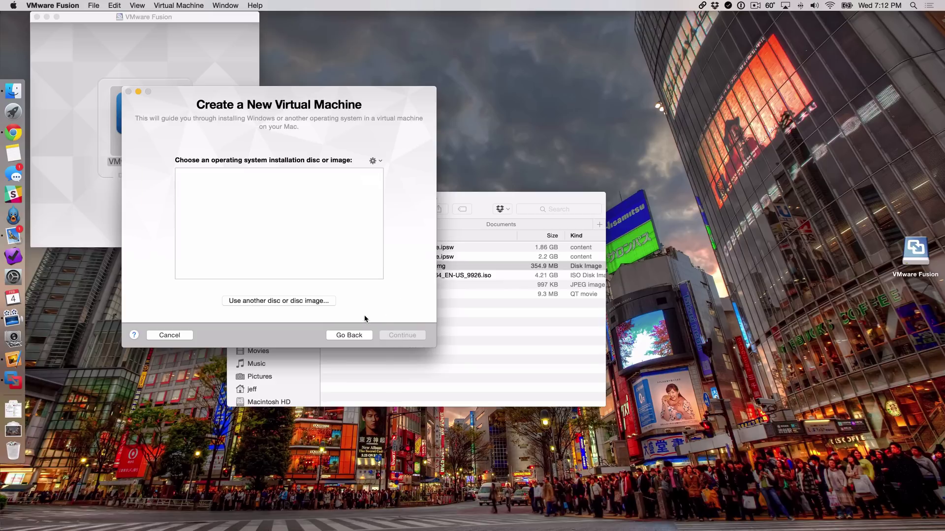
left_click(297, 303)
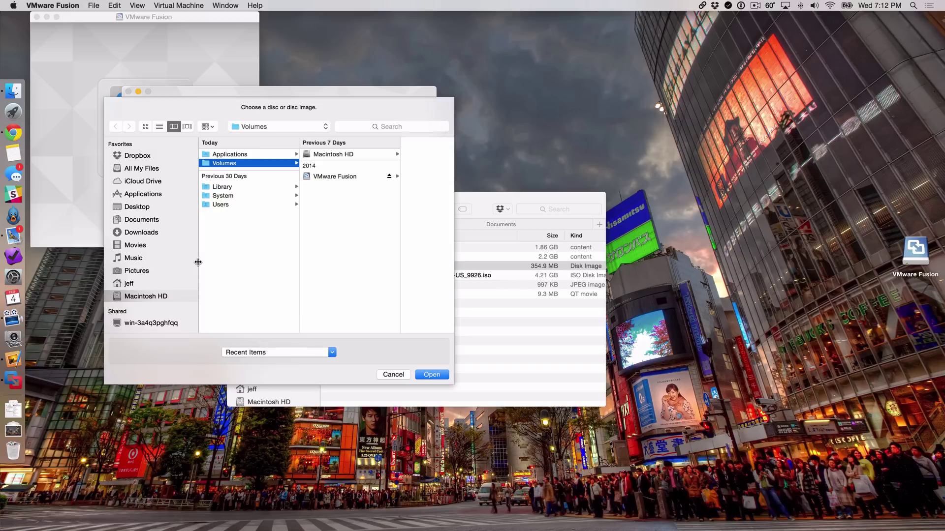
left_click(154, 234)
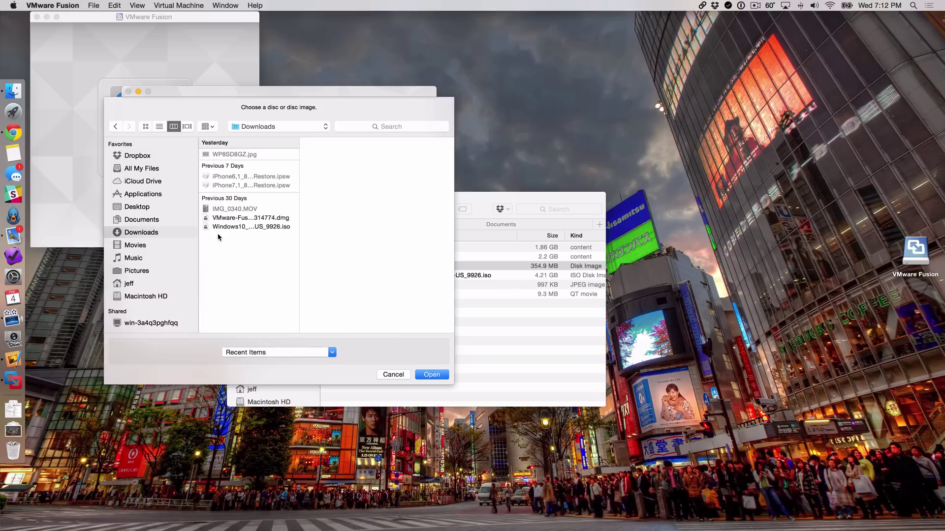
left_click(231, 228)
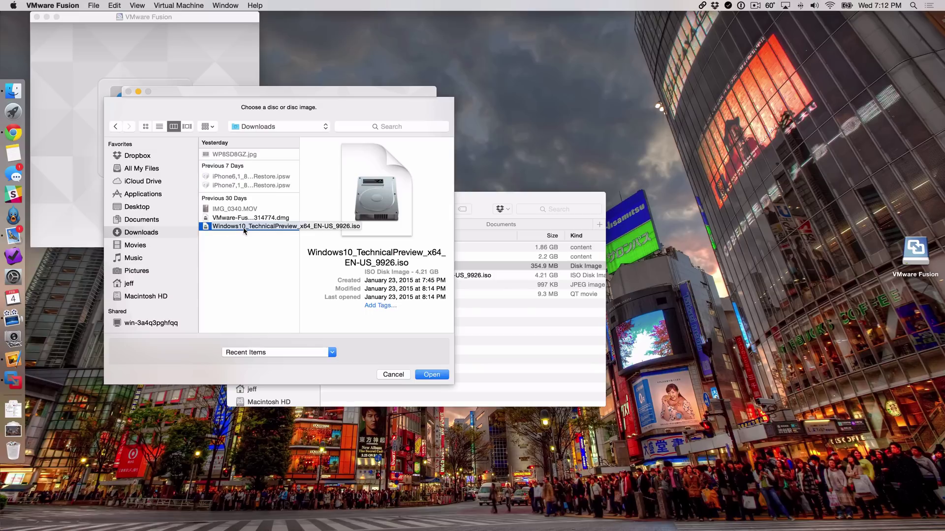
left_click(441, 376)
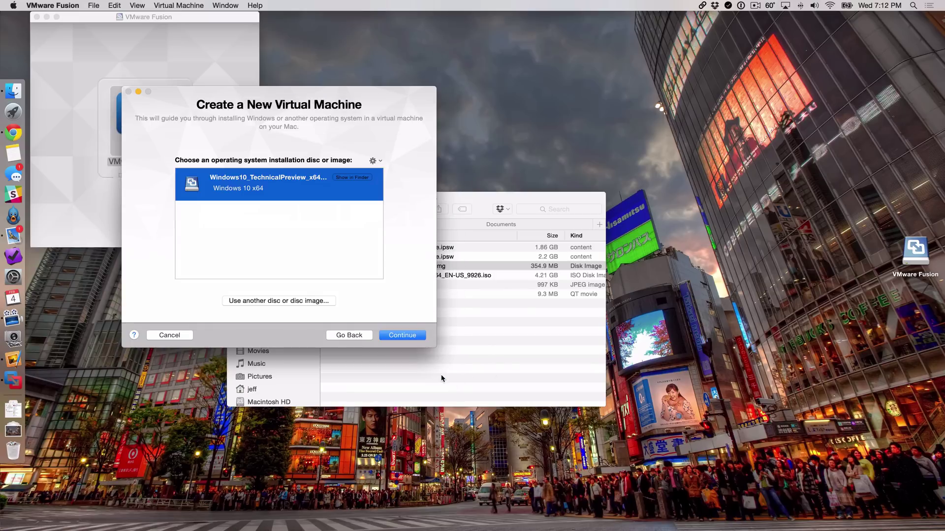
Step: Continue past the Windows 10 x64 summary and choose Customize Settings
left_click(404, 335)
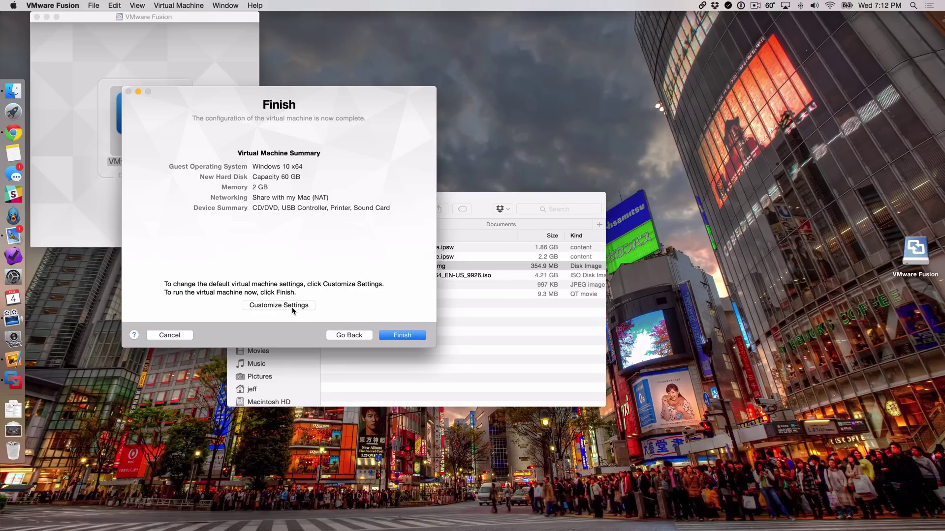
left_click(293, 306)
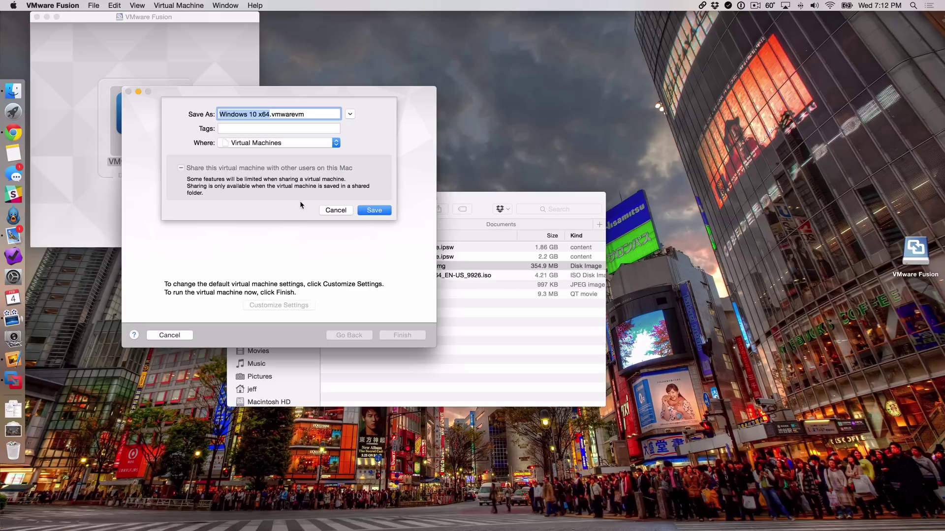
Step: Save the VM as Windows 10 x64.vmwarevm and give it 4 processor cores
left_click(365, 209)
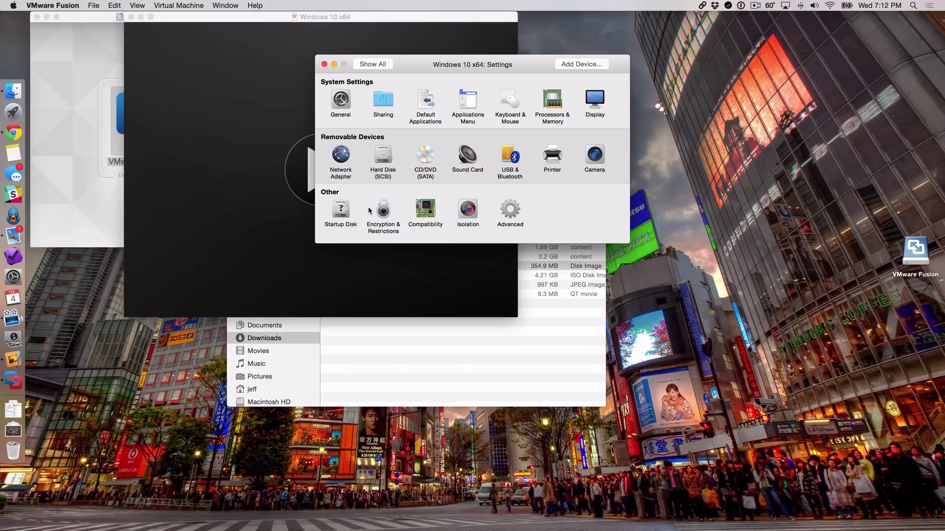
left_click(552, 107)
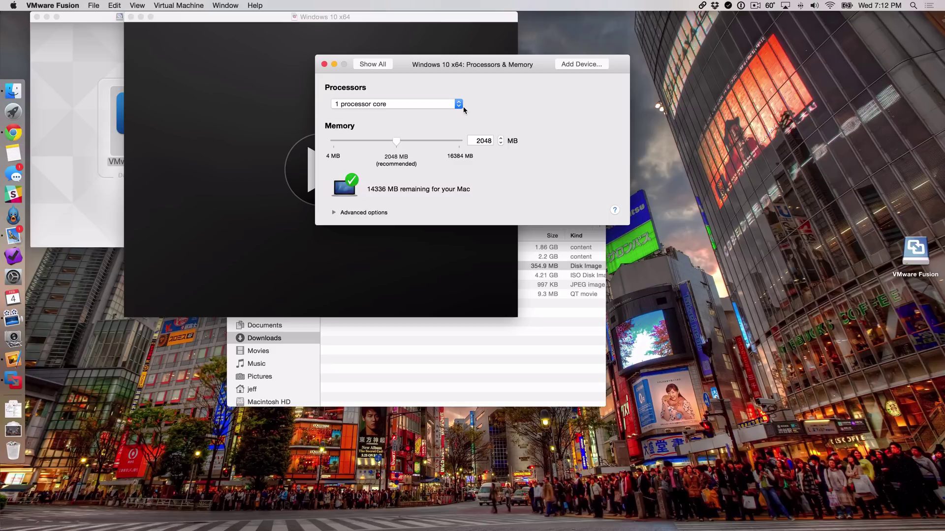
left_click(457, 104)
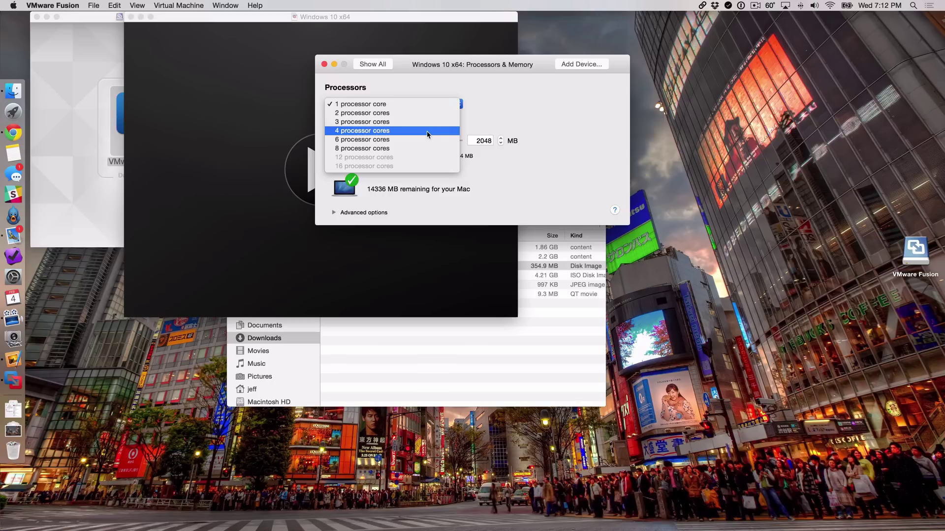
left_click(427, 134)
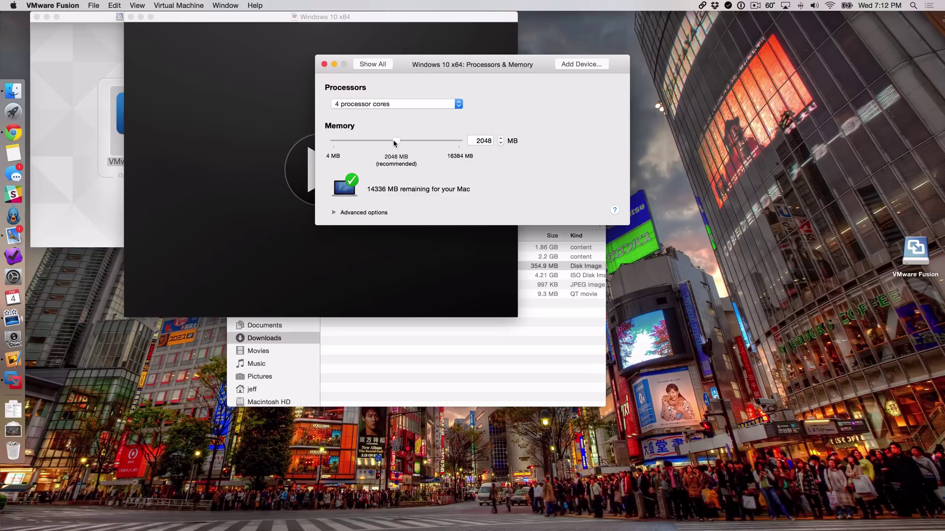
Step: Set the VM's memory to 4096 MB
left_click_drag(396, 142, 437, 142)
left_click(481, 140)
double_click(481, 139)
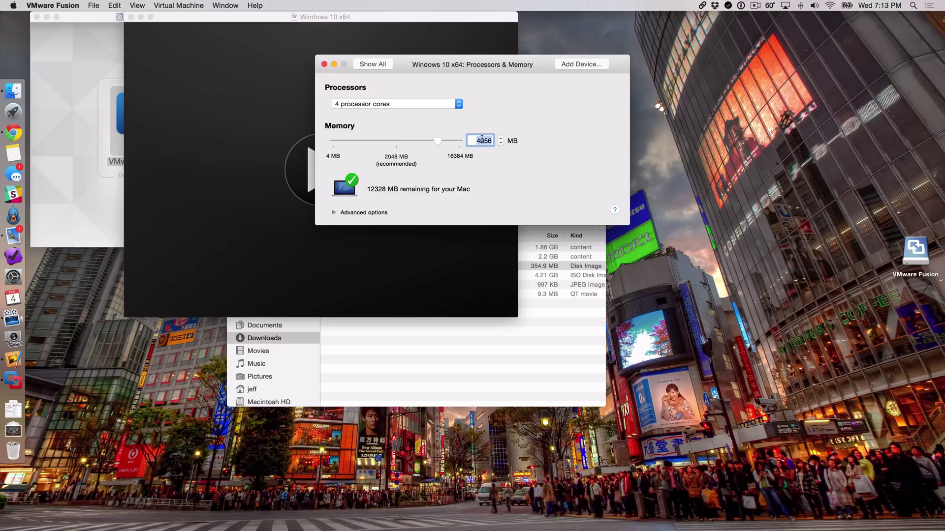
type("4096")
left_click(372, 65)
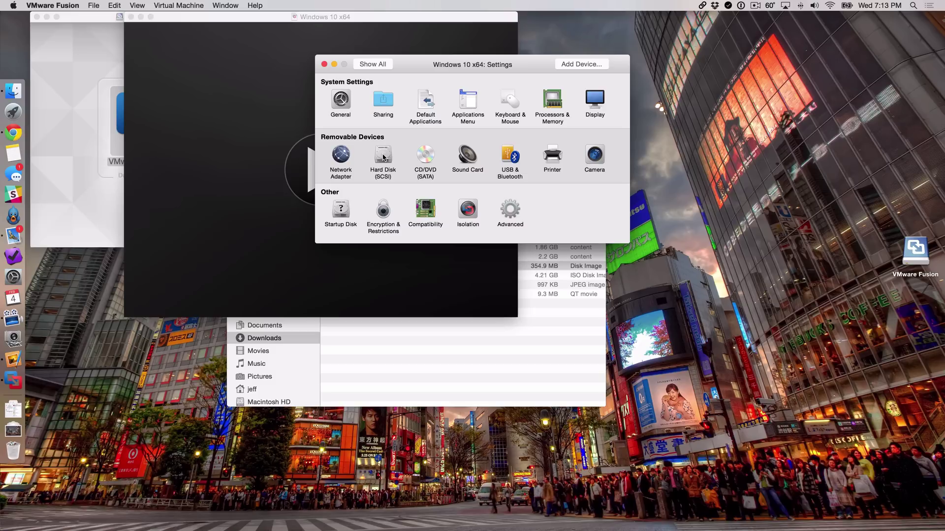
Step: Check that the Hard Disk (SCSI) is 60 GB, then return to all settings
left_click(384, 156)
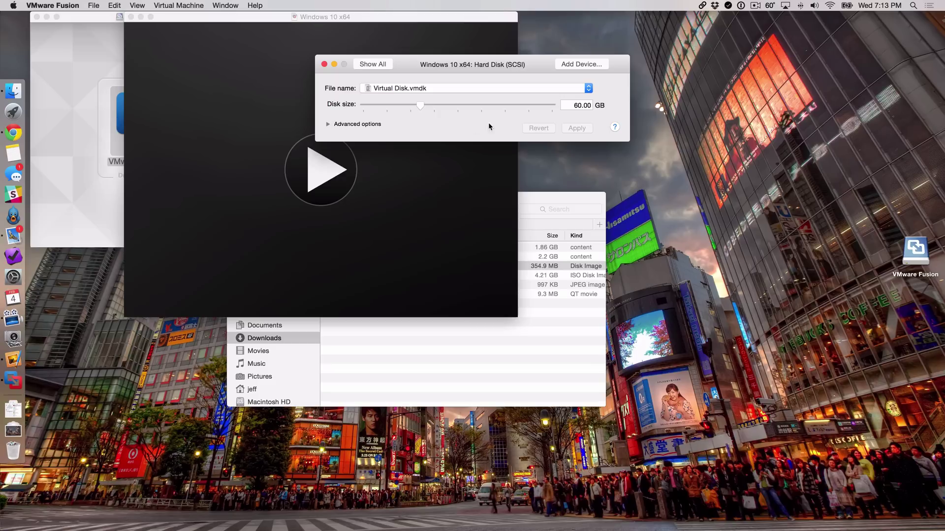
left_click(382, 67)
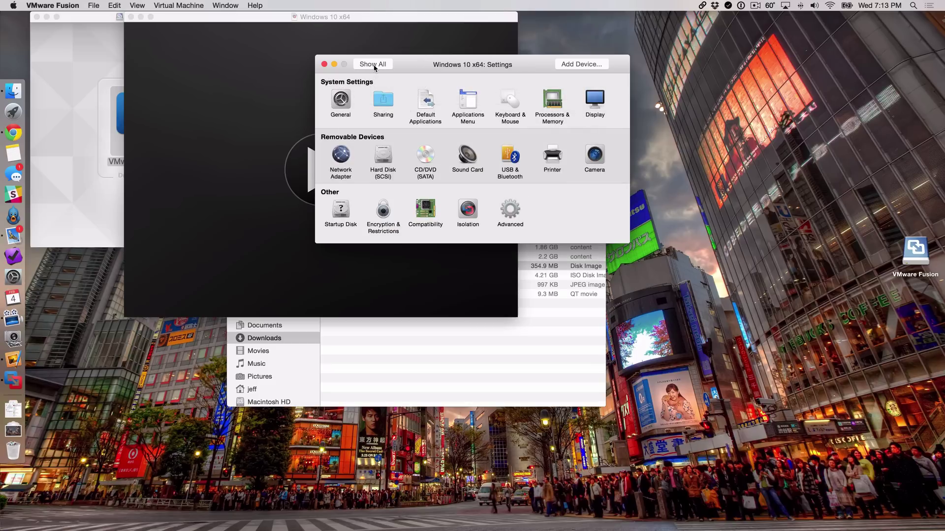
Step: Close Settings, power on the Windows 10 x64 VM, and close the Library and Finder windows
left_click(324, 65)
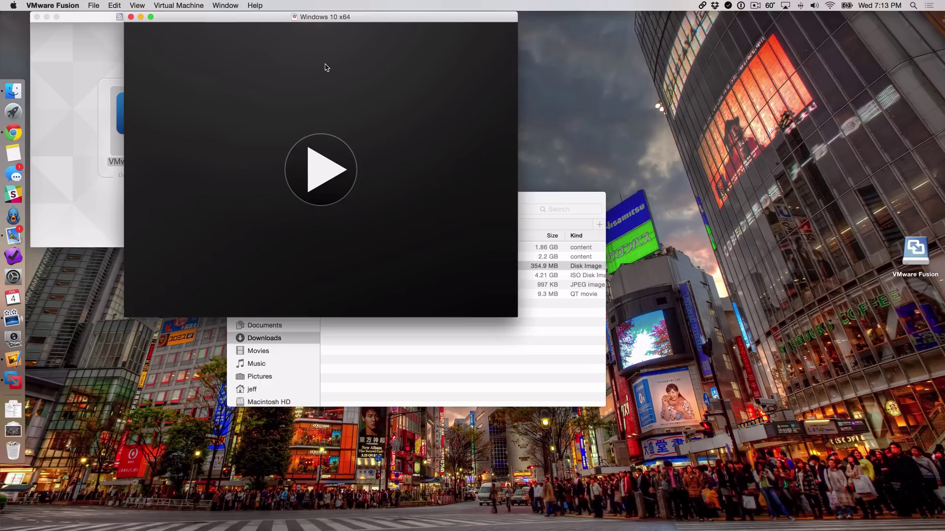
left_click(319, 165)
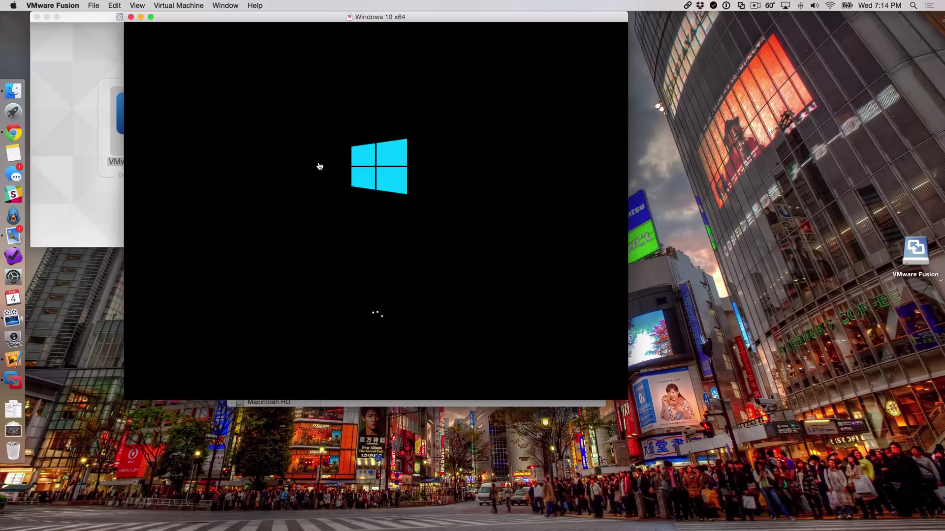
left_click(37, 17)
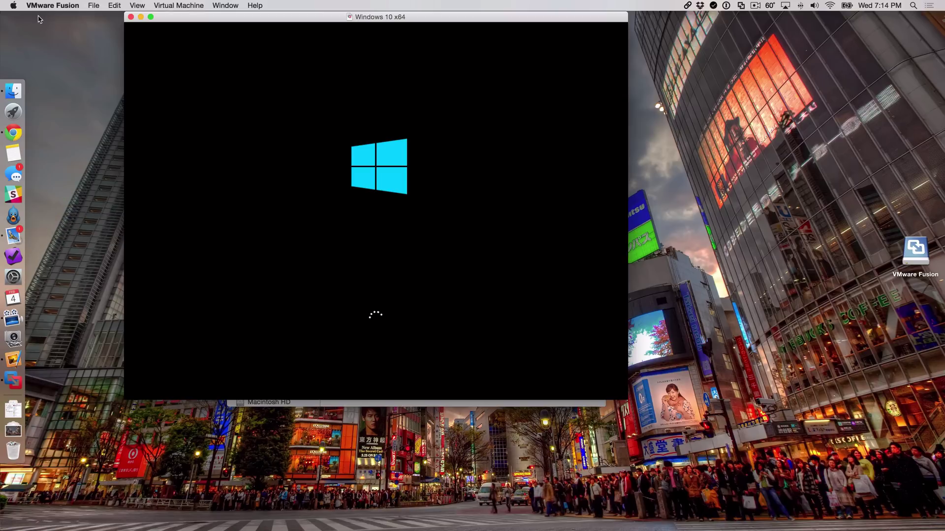
left_click(369, 408)
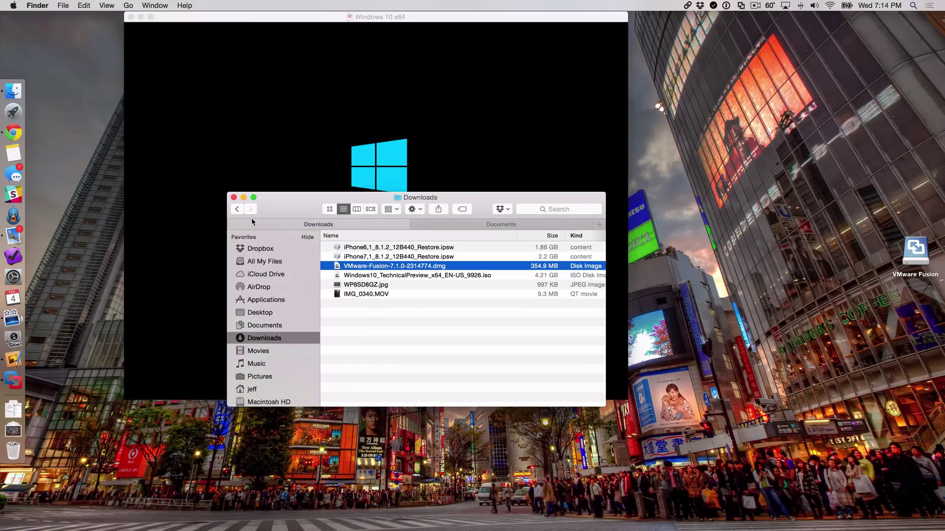
left_click(234, 195)
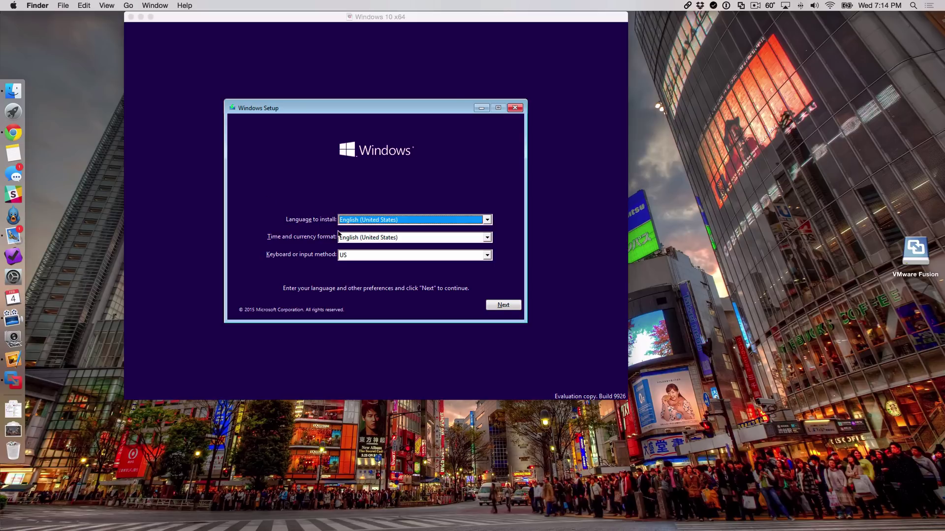
Step: Keep English (United States) language and keyboard defaults, start Install now, then release the mouse
left_click(502, 307)
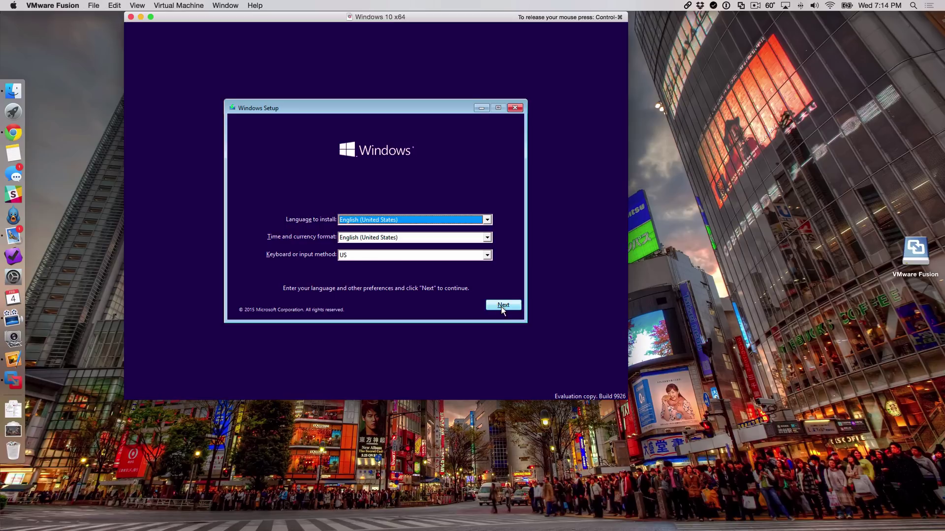
left_click(504, 305)
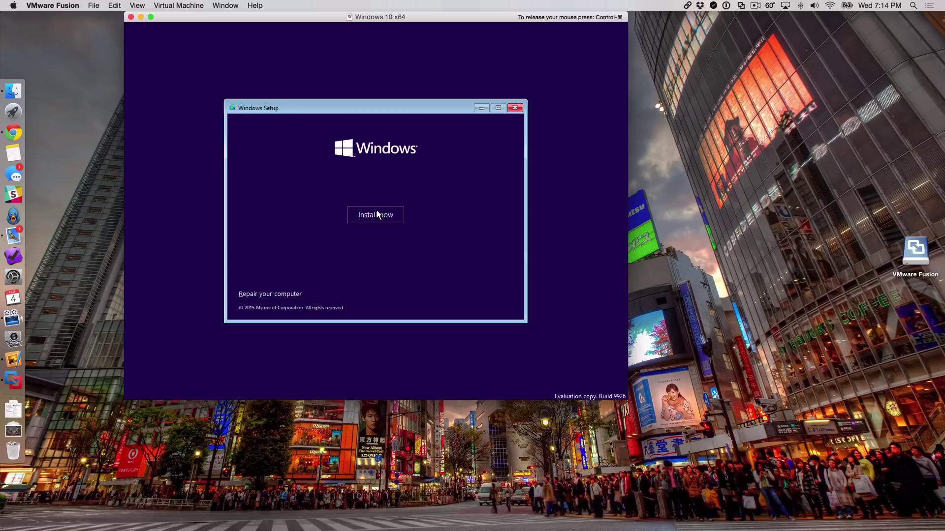
left_click(378, 215)
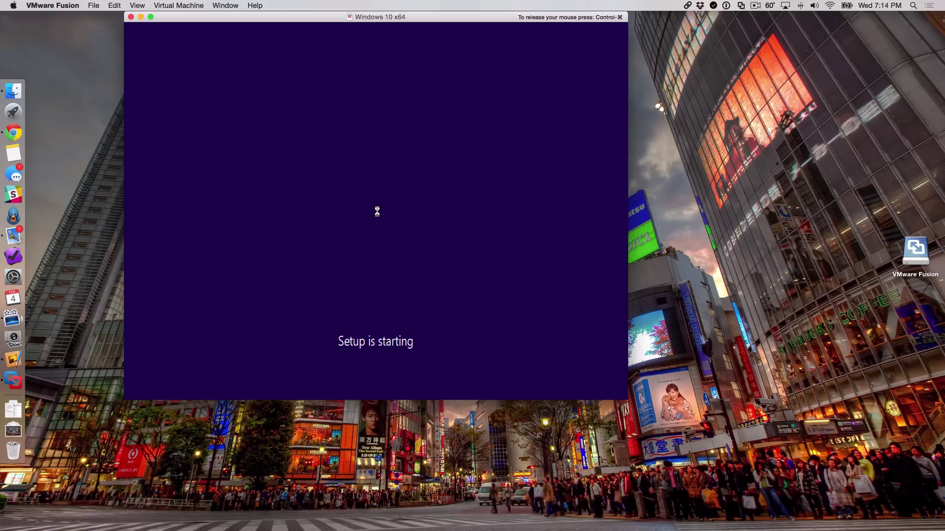
key("ctrl+super")
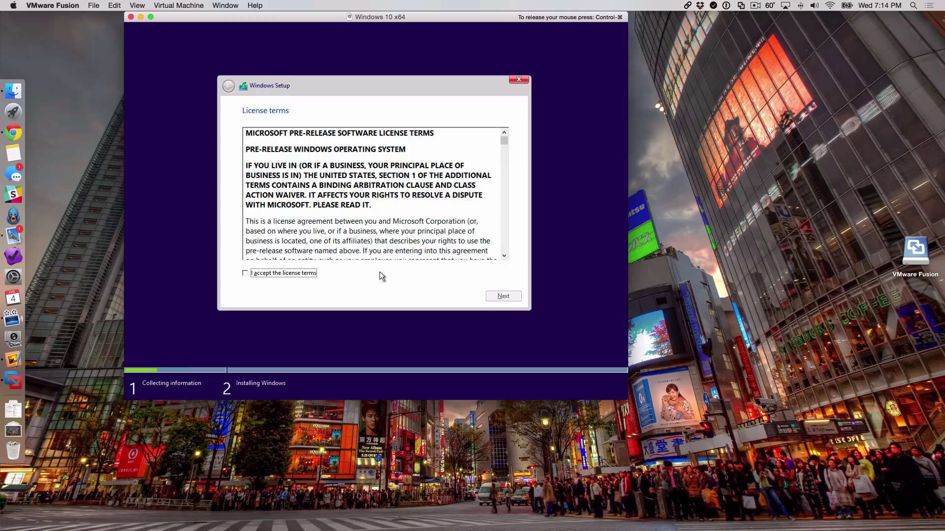
Step: Accept the license terms and choose a Custom install onto Drive 0's 60 GB unallocated space
left_click(248, 274)
left_click(497, 296)
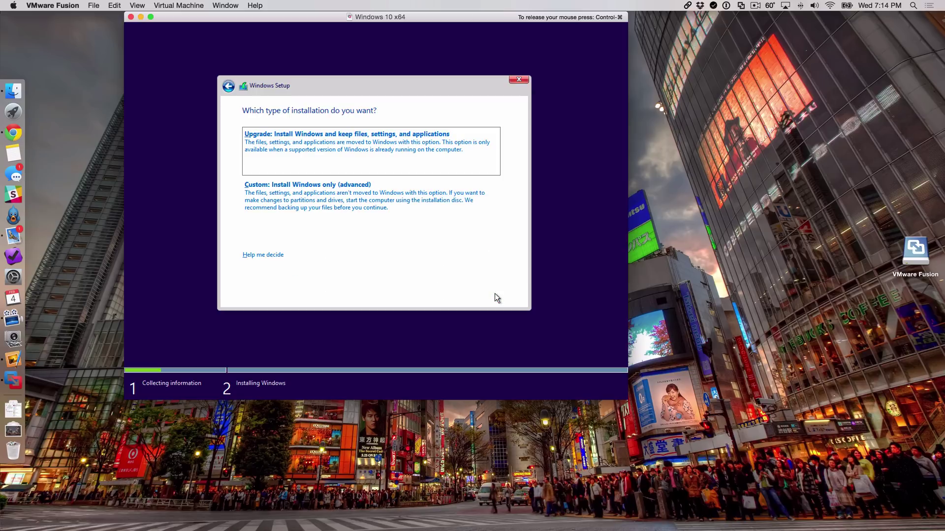
left_click(326, 199)
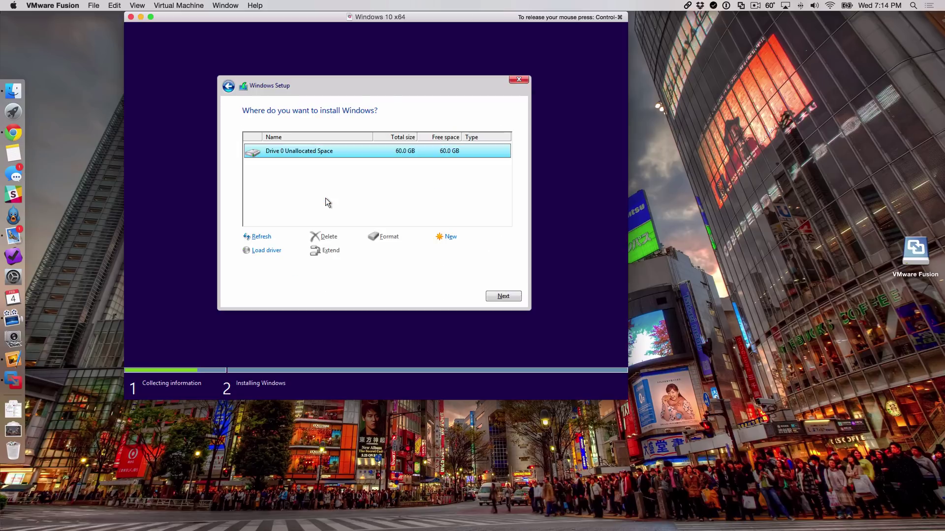
left_click(508, 296)
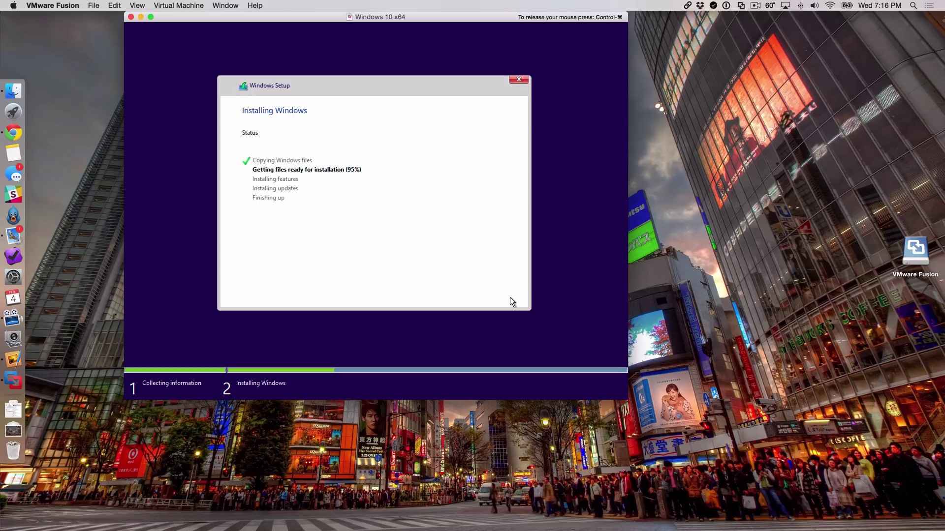
Step: Release the mouse while Windows Setup copies and prepares files until the restart prompt appears
key("ctrl+super")
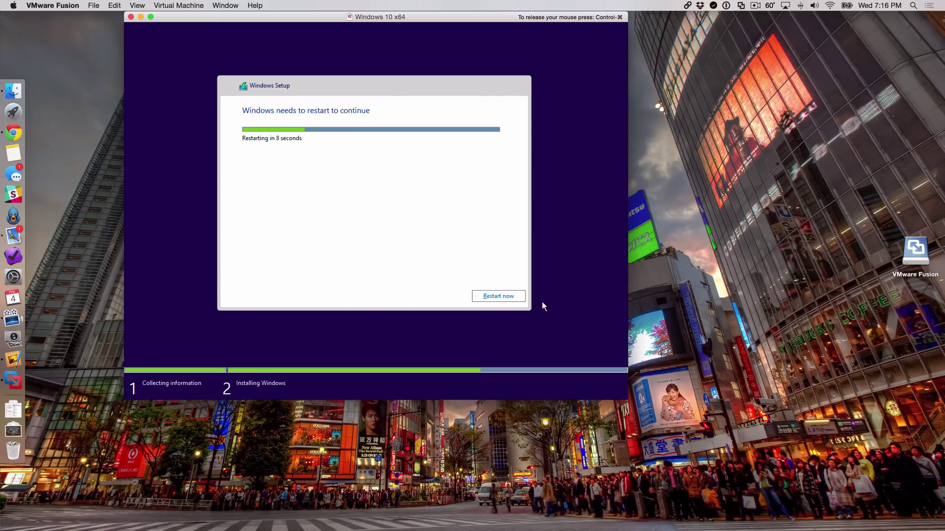
Step: Restart Windows now and wait through Getting ready, recapturing the mouse into the VM
left_click(500, 297)
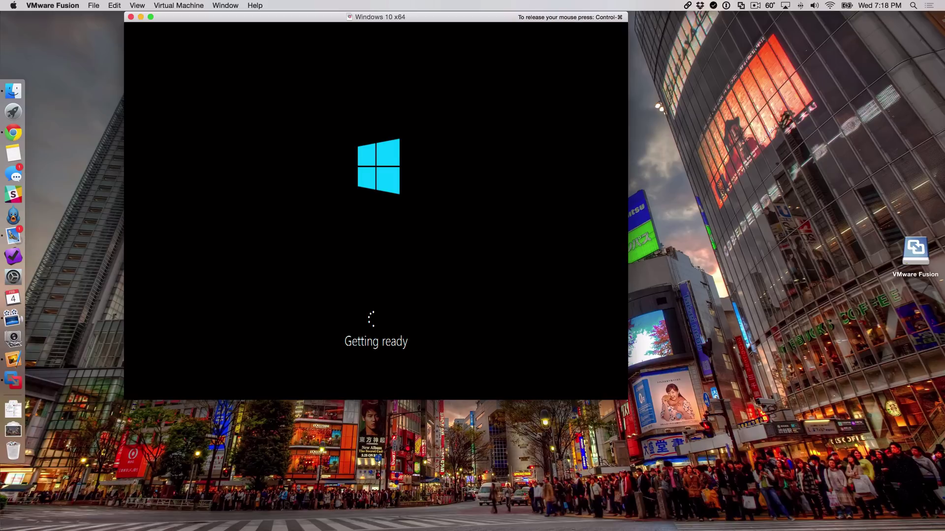
key("ctrl+super")
left_click(610, 359)
Step: Release the mouse and wait for the 'Set up for you' express settings page
key("ctrl+super")
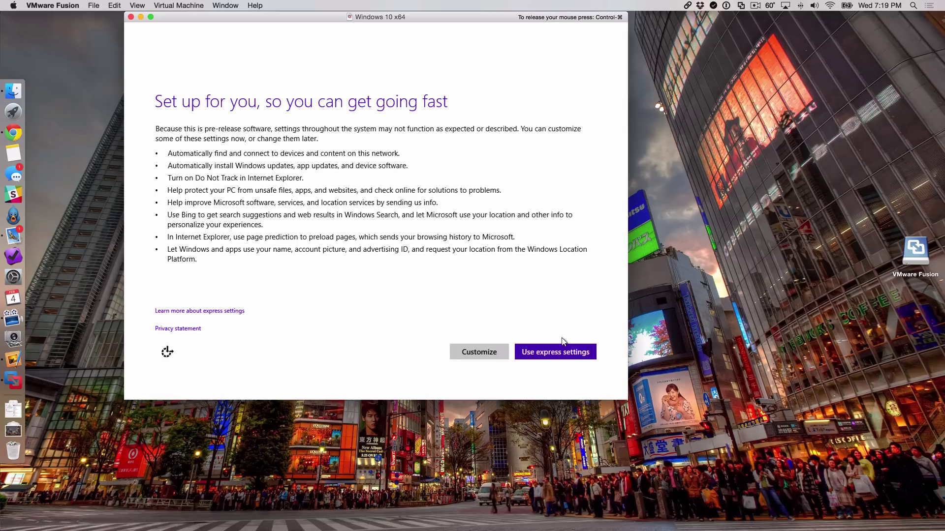
Step: Use express settings and enter the new account's user name
left_click(553, 361)
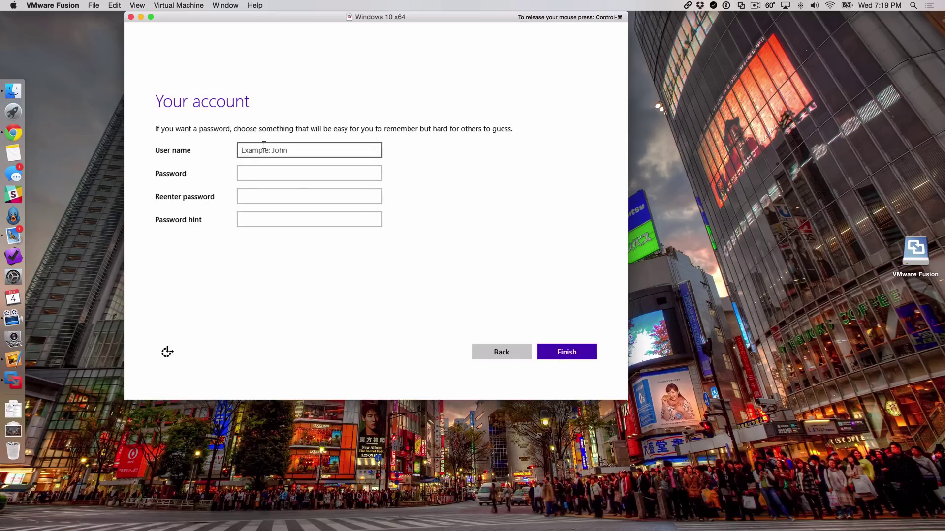
type("Jeff")
key("Tab")
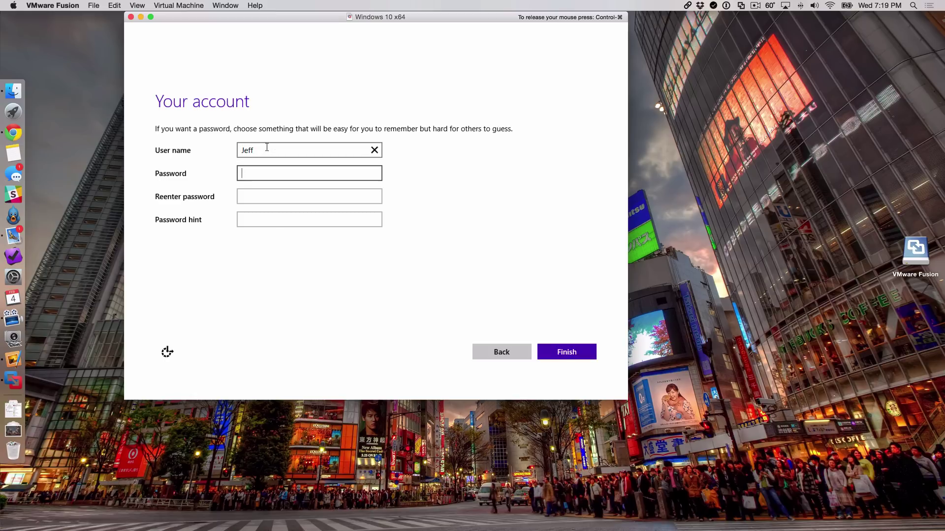
Step: Enter and confirm the account password, then type a password hint
type("********")
key("BackSpace")
key("BackSpace")
key("BackSpace")
key("BackSpace")
key("BackSpace")
key("BackSpace")
key("BackSpace")
key("BackSpace")
type("*********")
key("Tab")
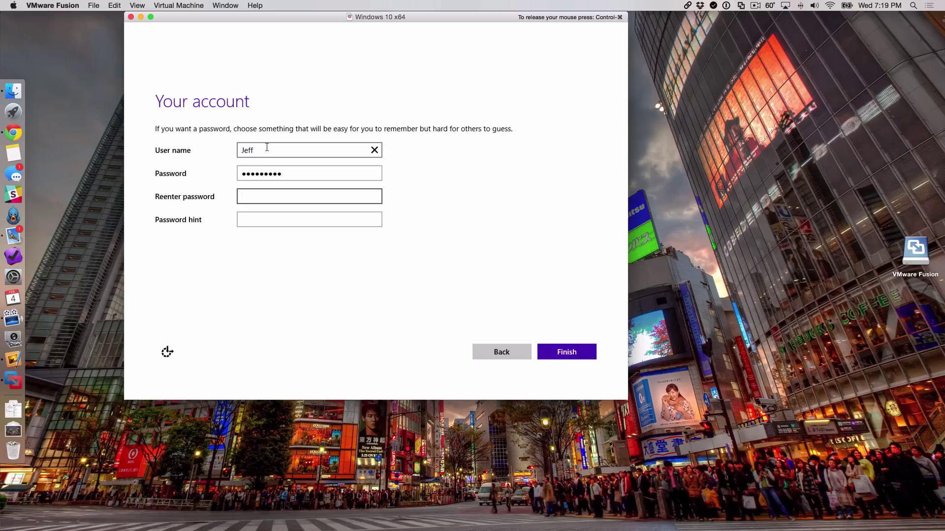
type("*********")
key("Tab")
type("wind")
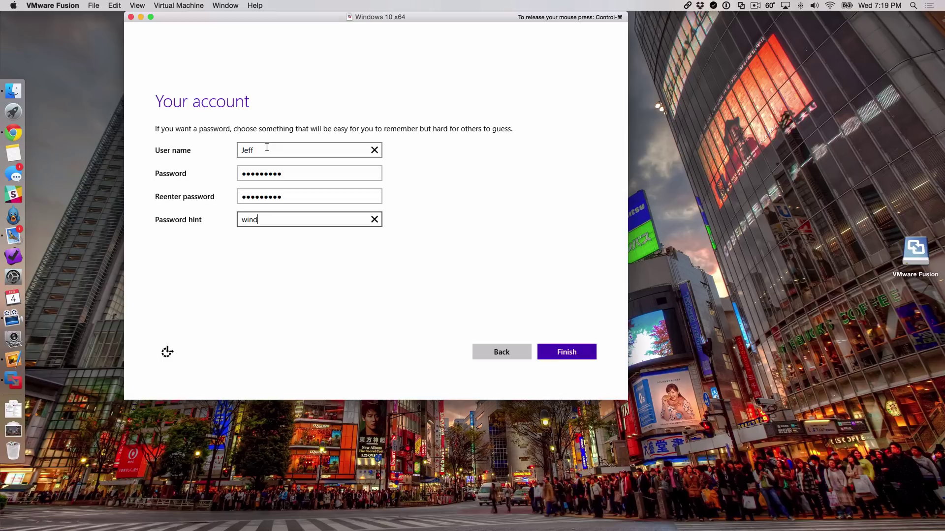
key("BackSpace")
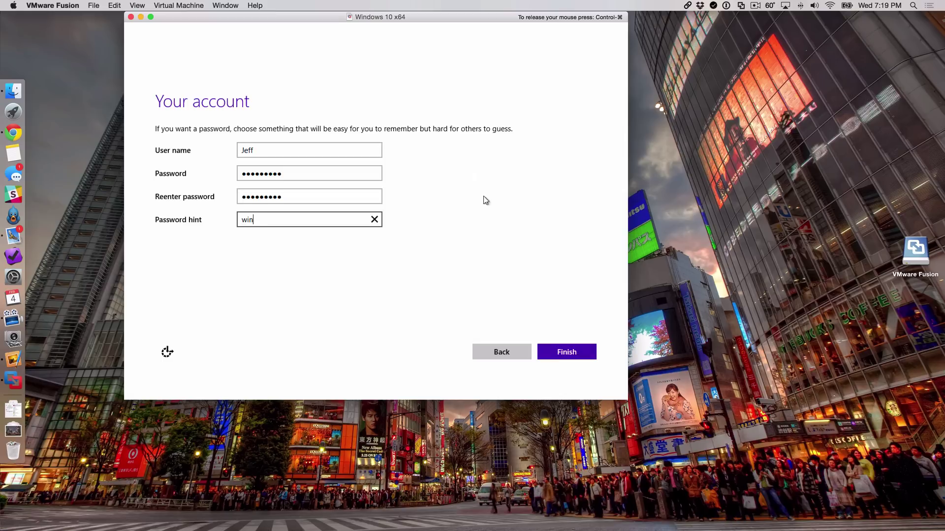
Step: Finish the Your account page and wait for Windows to reach its desktop
left_click(544, 347)
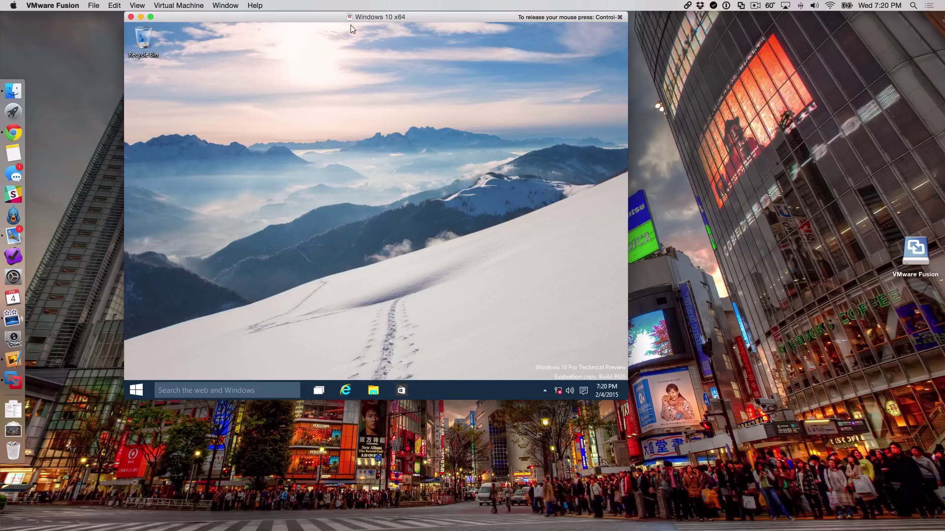
Step: Connect the VMware Tools installer disc via Virtual Machine > Install VMware Tools
key("ctrl+super")
left_click(189, 2)
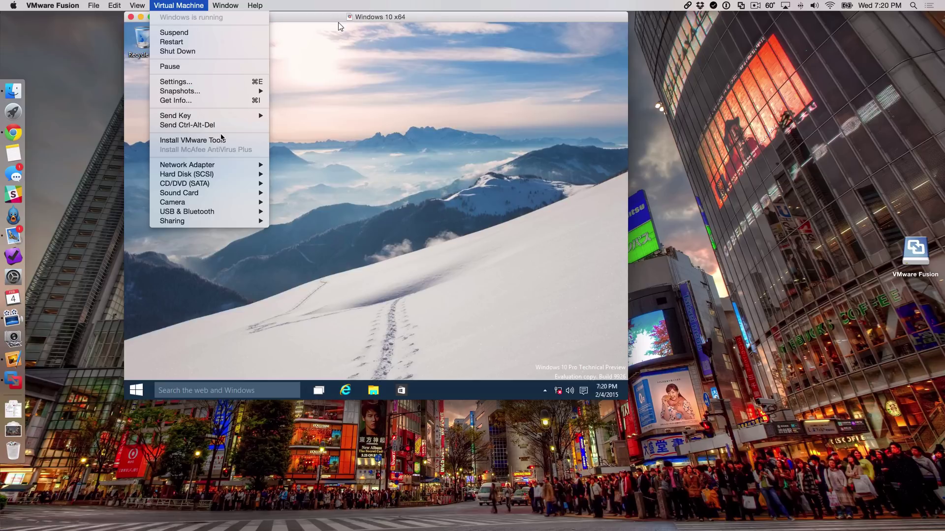
left_click(220, 140)
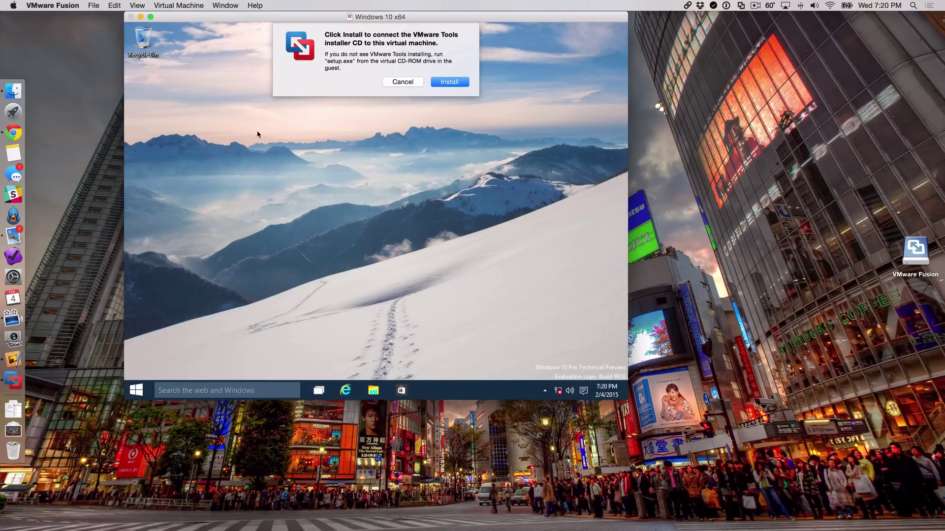
left_click(445, 82)
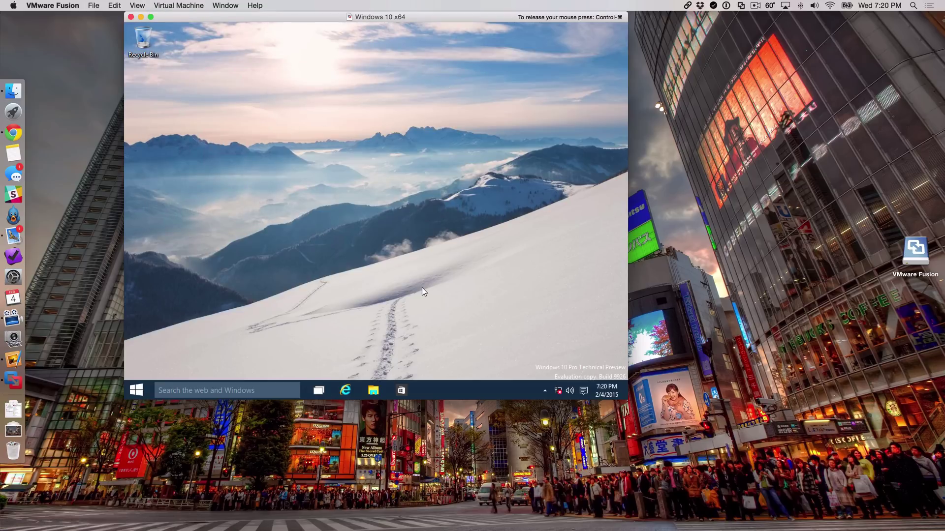
Step: Open DVD Drive (D:) in File Explorer and launch the setup64 installer
left_click(374, 391)
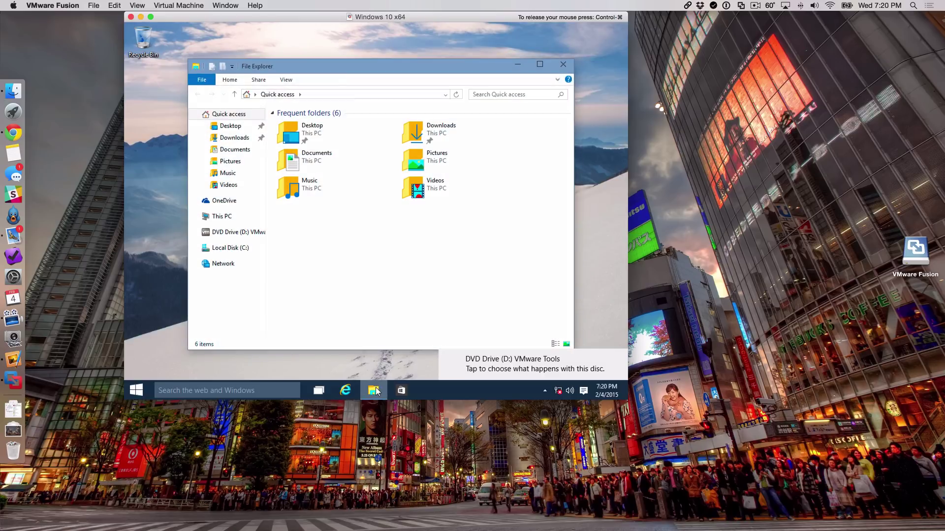
left_click(233, 233)
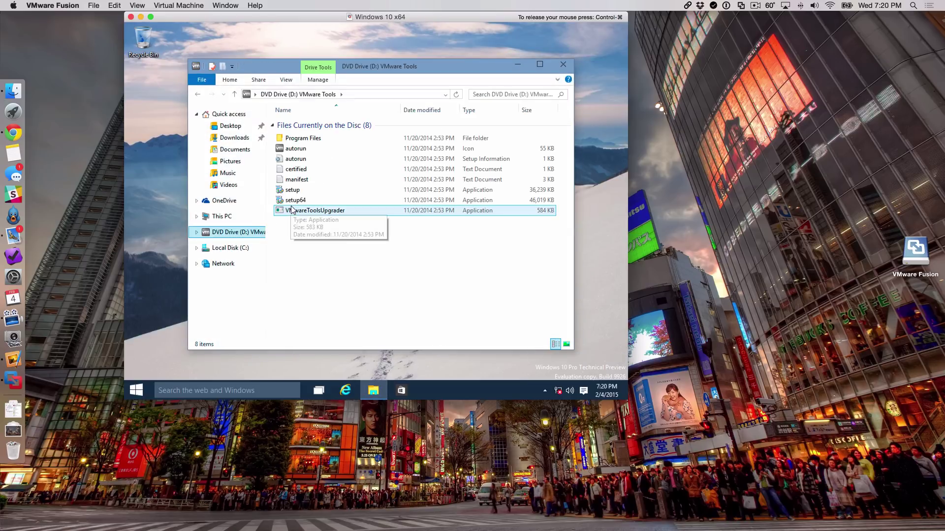
left_click(294, 202)
double_click(293, 201)
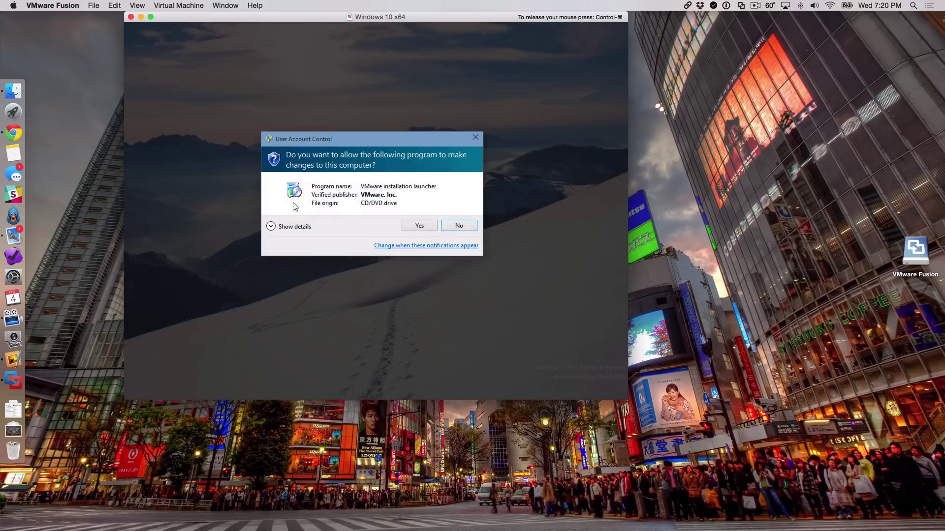
Step: Allow the installer in User Account Control and install VMware Tools with the Typical setup
left_click(413, 224)
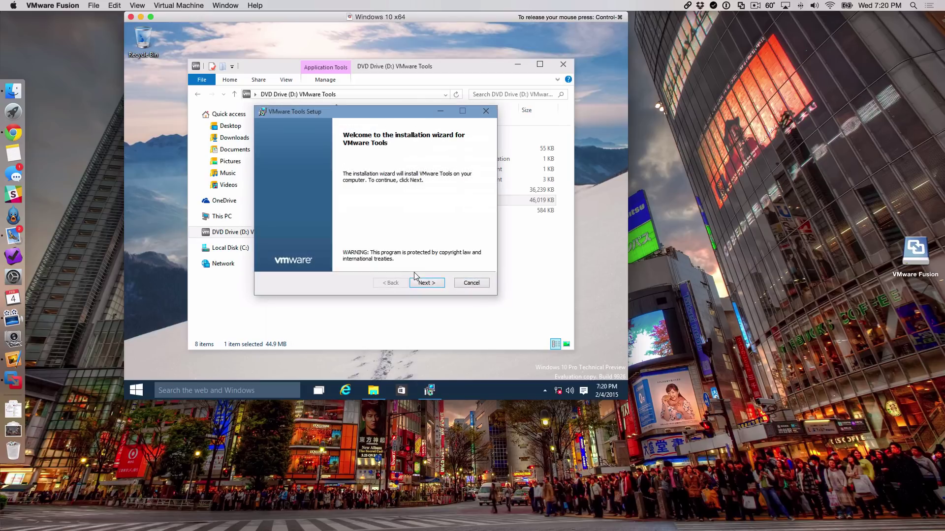
left_click(426, 283)
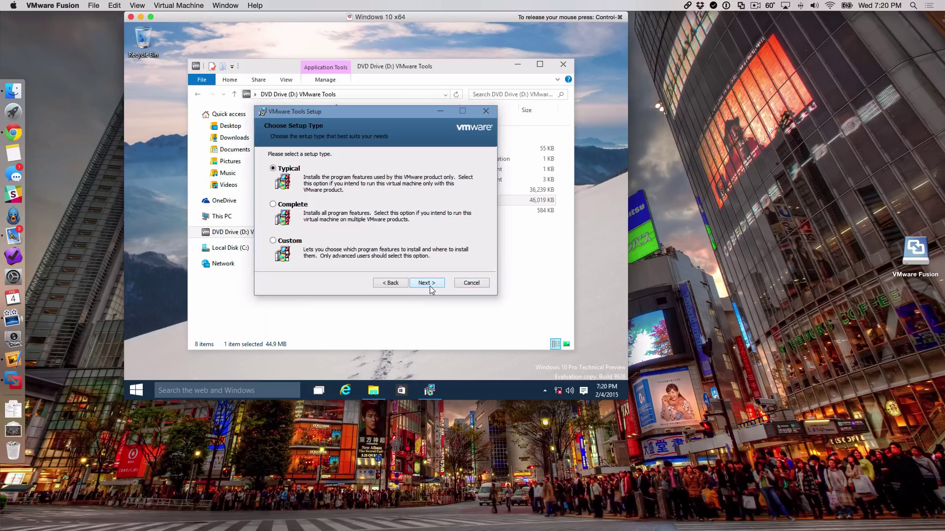
left_click(427, 284)
left_click(430, 285)
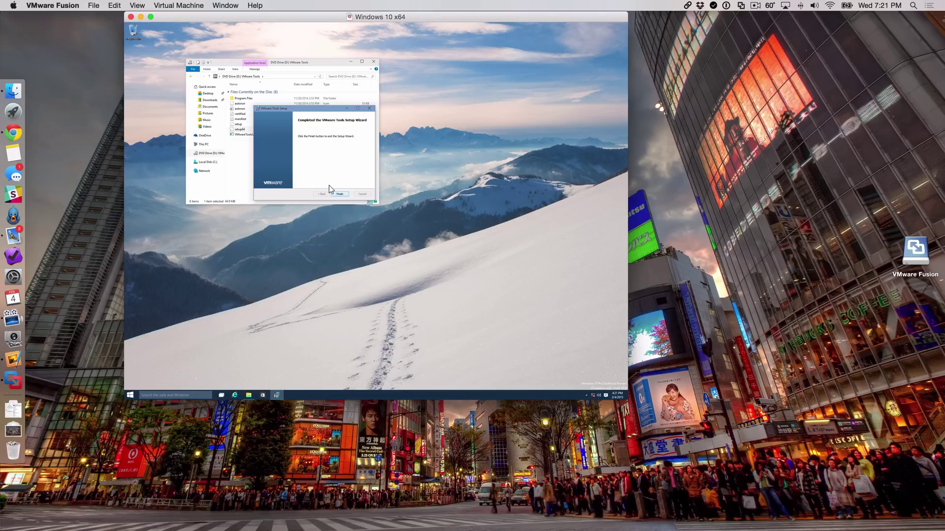
Step: Finish the VMware Tools wizard and agree to restart Windows now
left_click(339, 194)
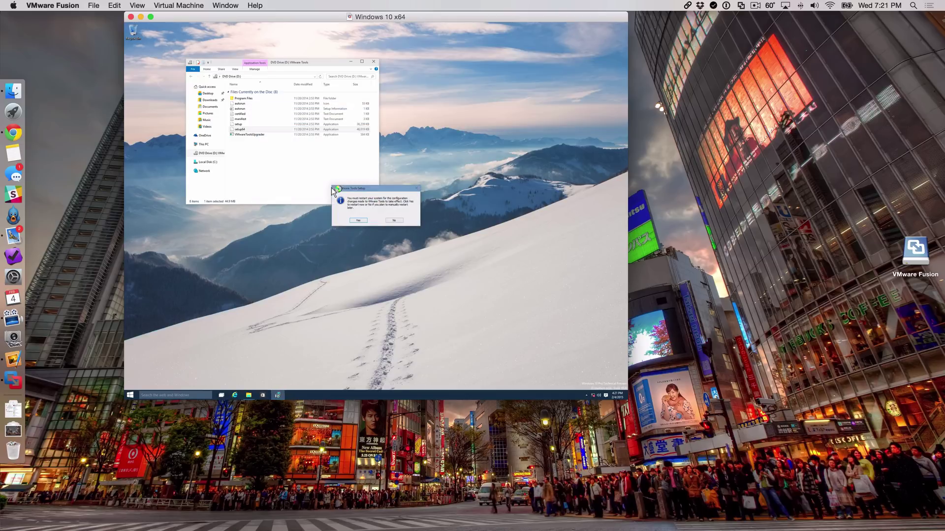
left_click(352, 213)
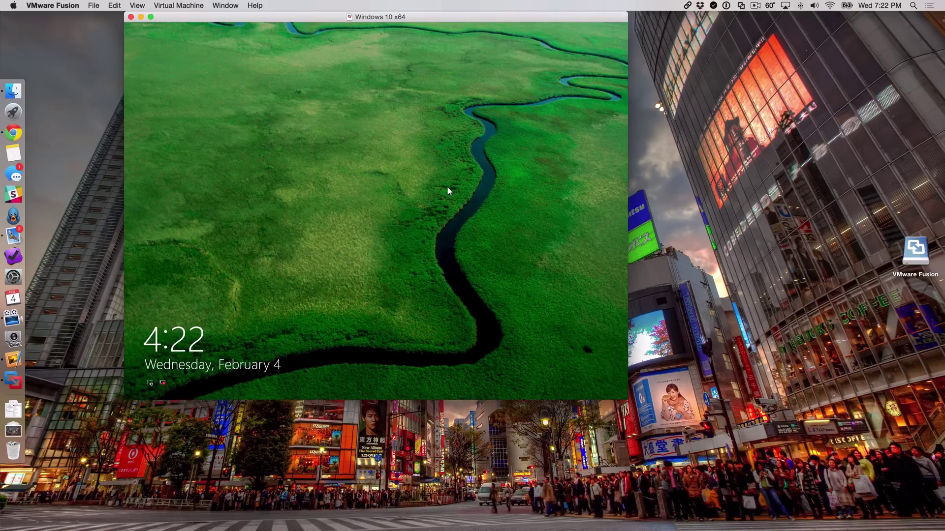
Step: Dismiss the Windows lock screen and sign in by entering the account password
left_click(412, 188)
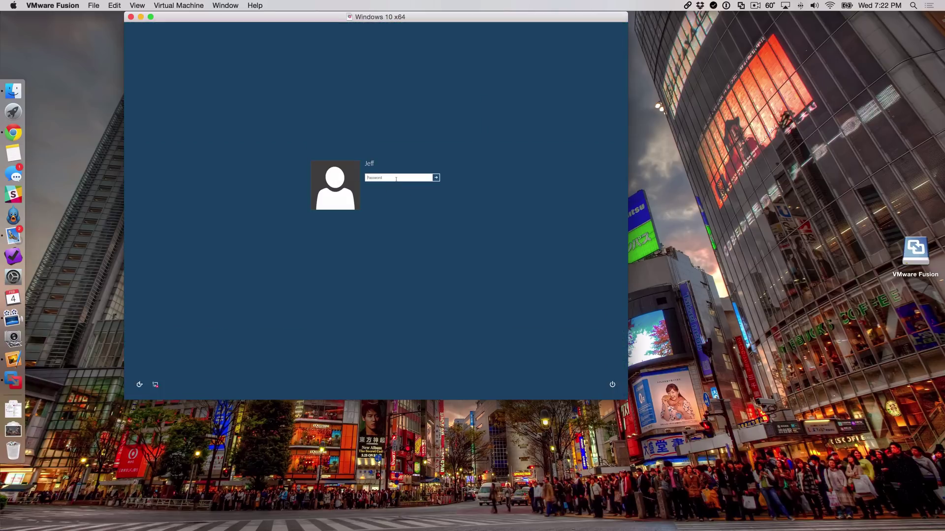
type("•••••••")
key("Return")
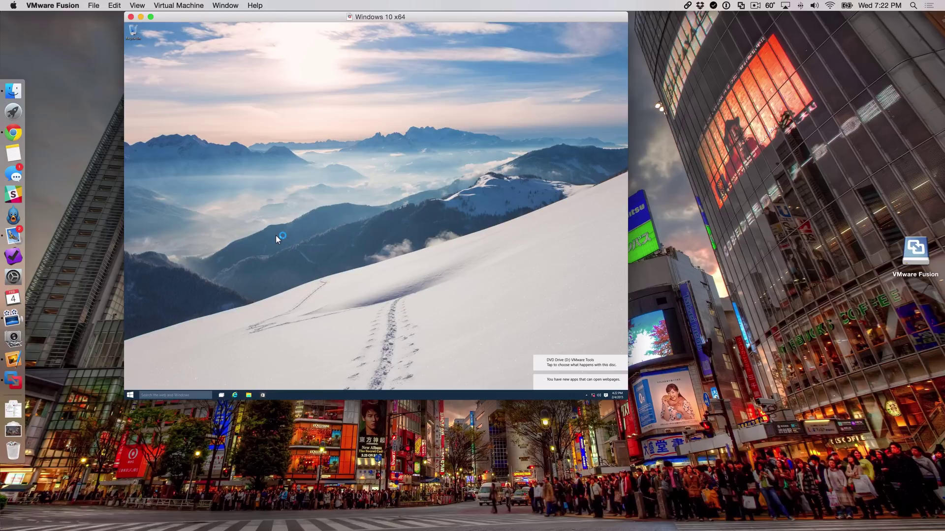
Step: Drag the Windows 10 x64 VM window down and right toward the centre of the Mac screen
left_click_drag(339, 21, 413, 76)
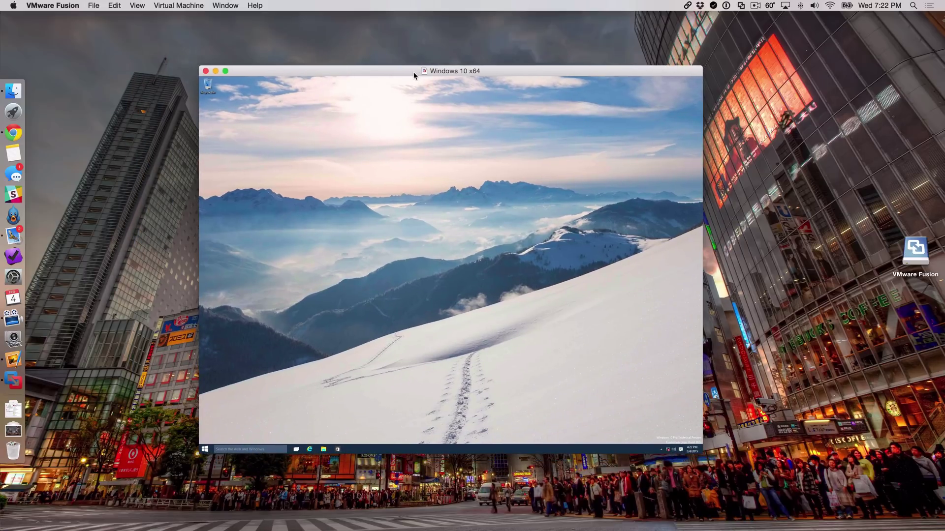